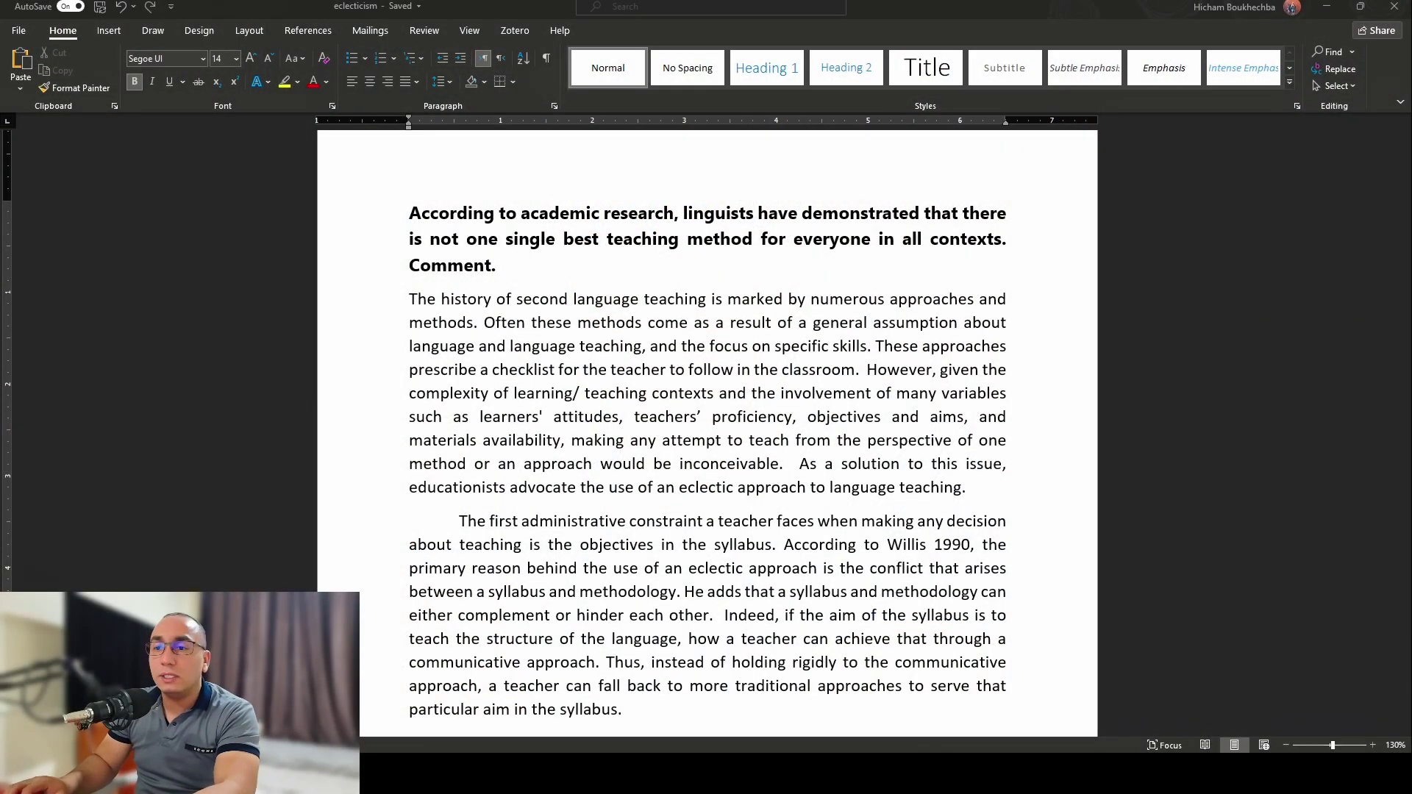
- Bring the Word window showing the eclecticism essay into focus
click(267, 573)
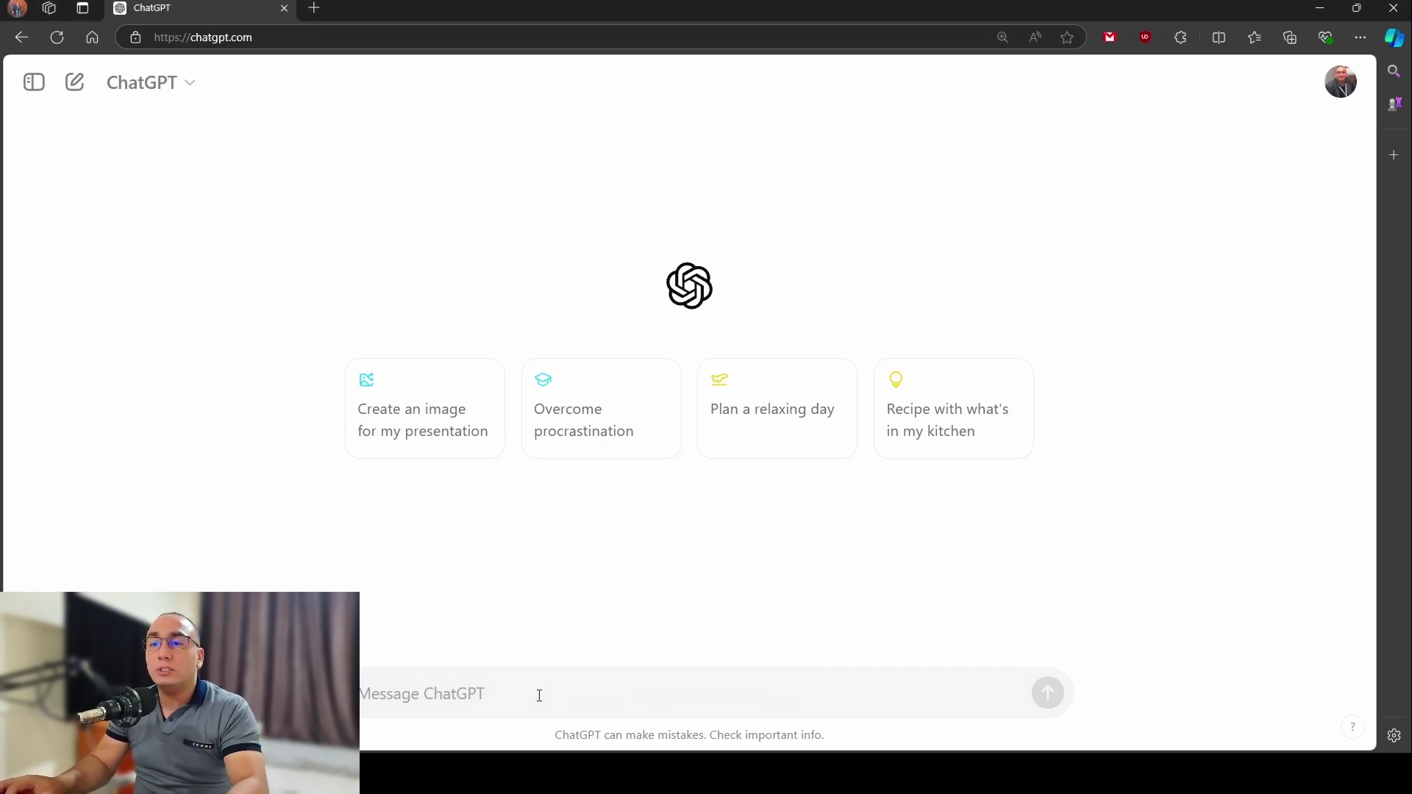
- Paste the essay question on there being no single best teaching method into ChatGPT and send it
text(According to academic research, linguists have demonstrated that there is not one single best teaching method for everyone in all contexts. Comment)
key(Return)
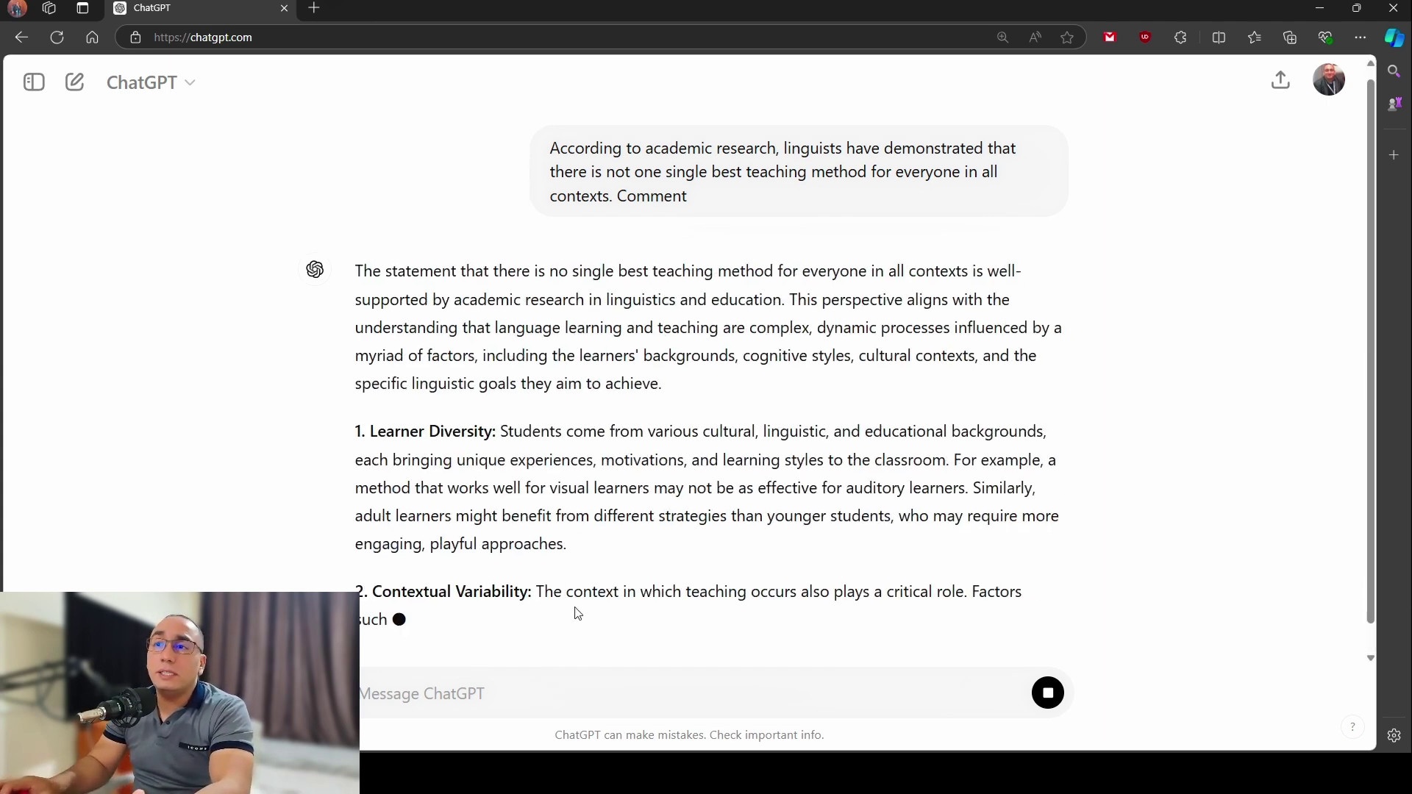
scroll(826, 287, up, 2)
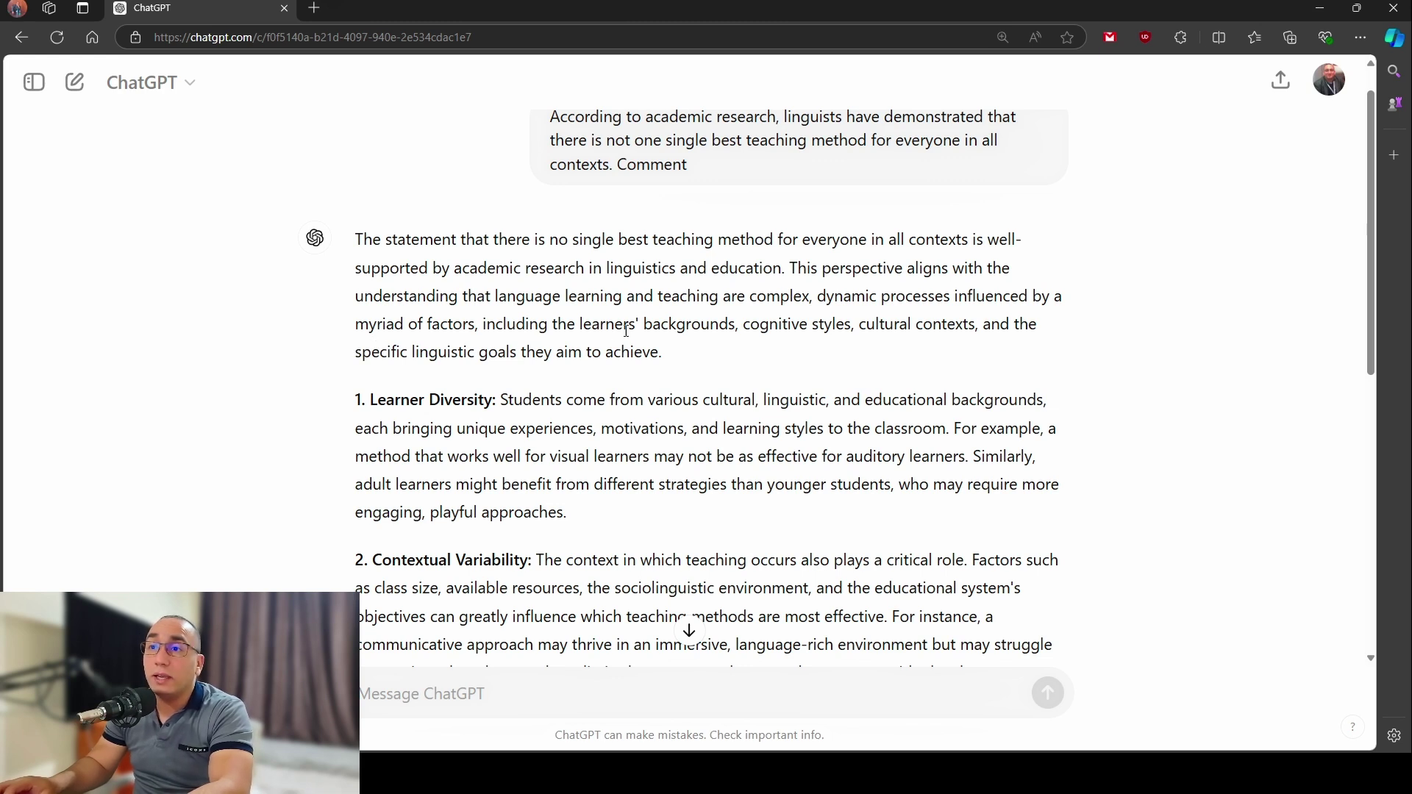
drag(579, 324, 975, 325)
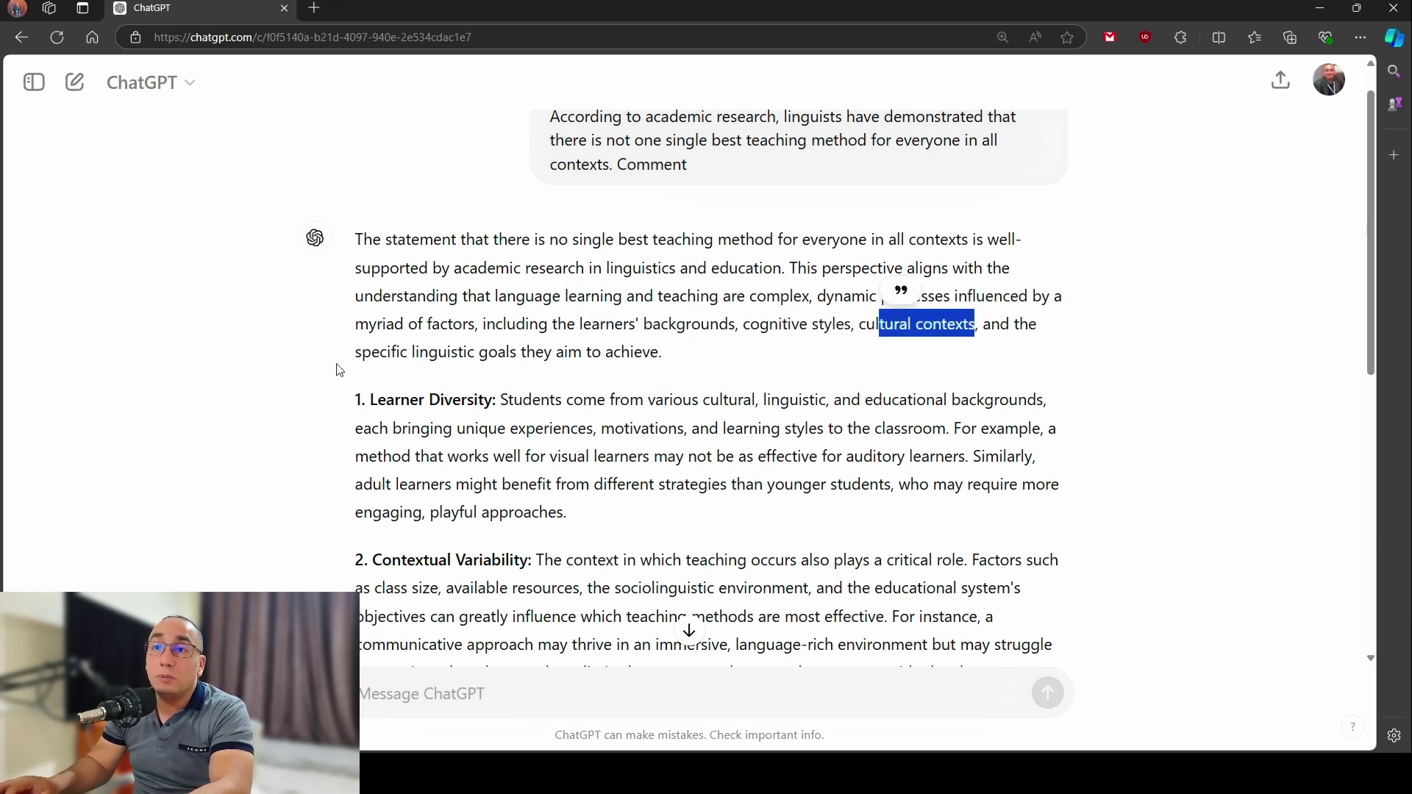
scroll(337, 367, down, 2)
drag(376, 241, 500, 245)
drag(373, 401, 528, 401)
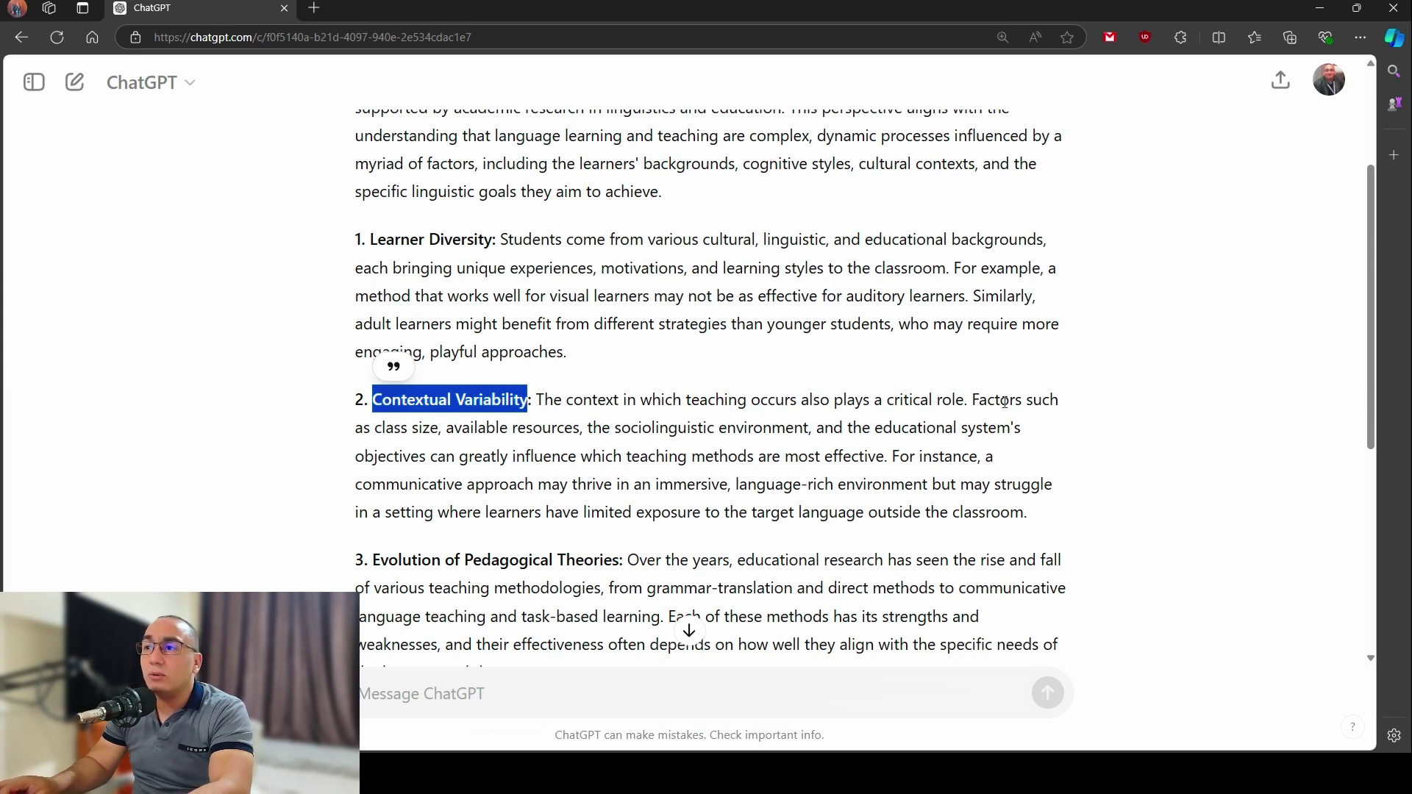
scroll(316, 439, down, 1)
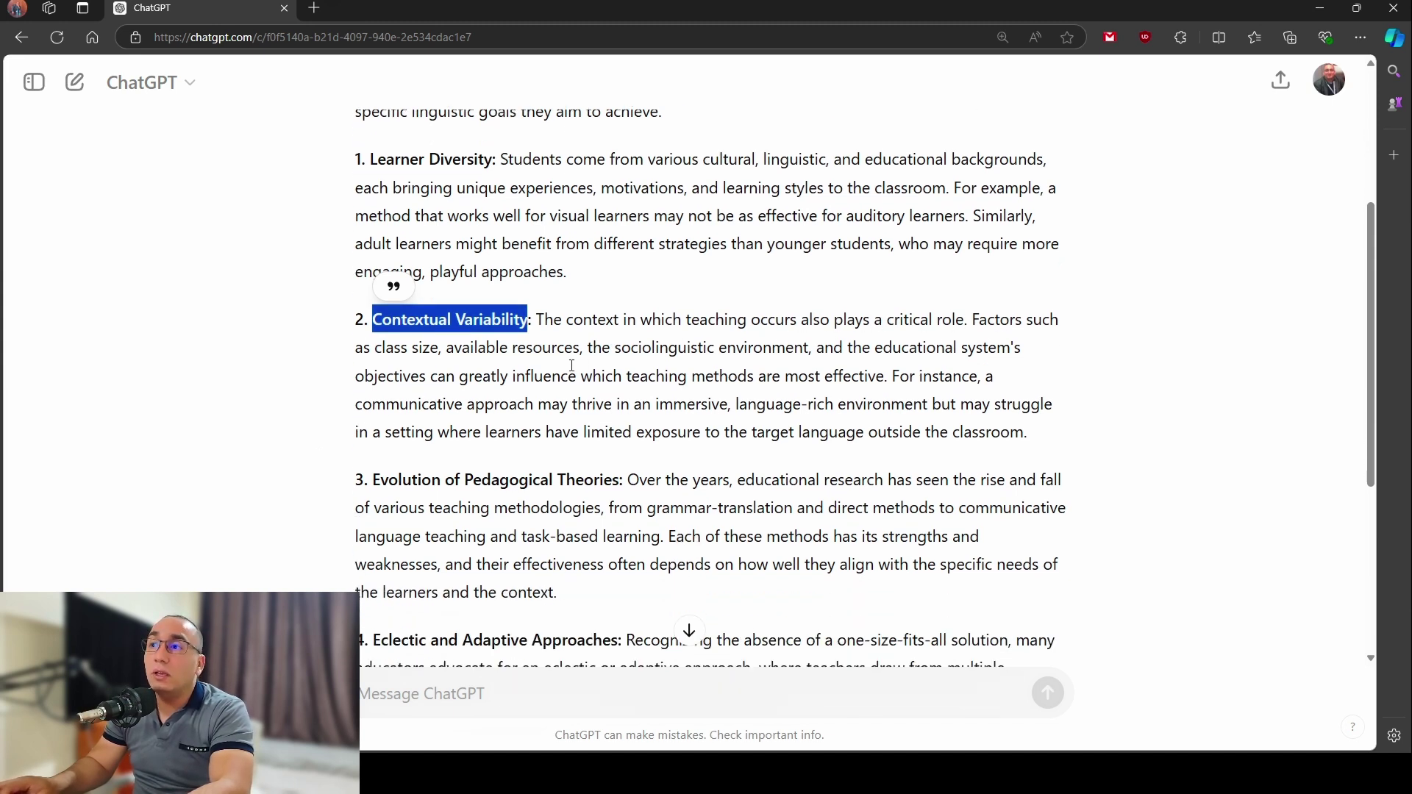
drag(463, 354, 587, 368)
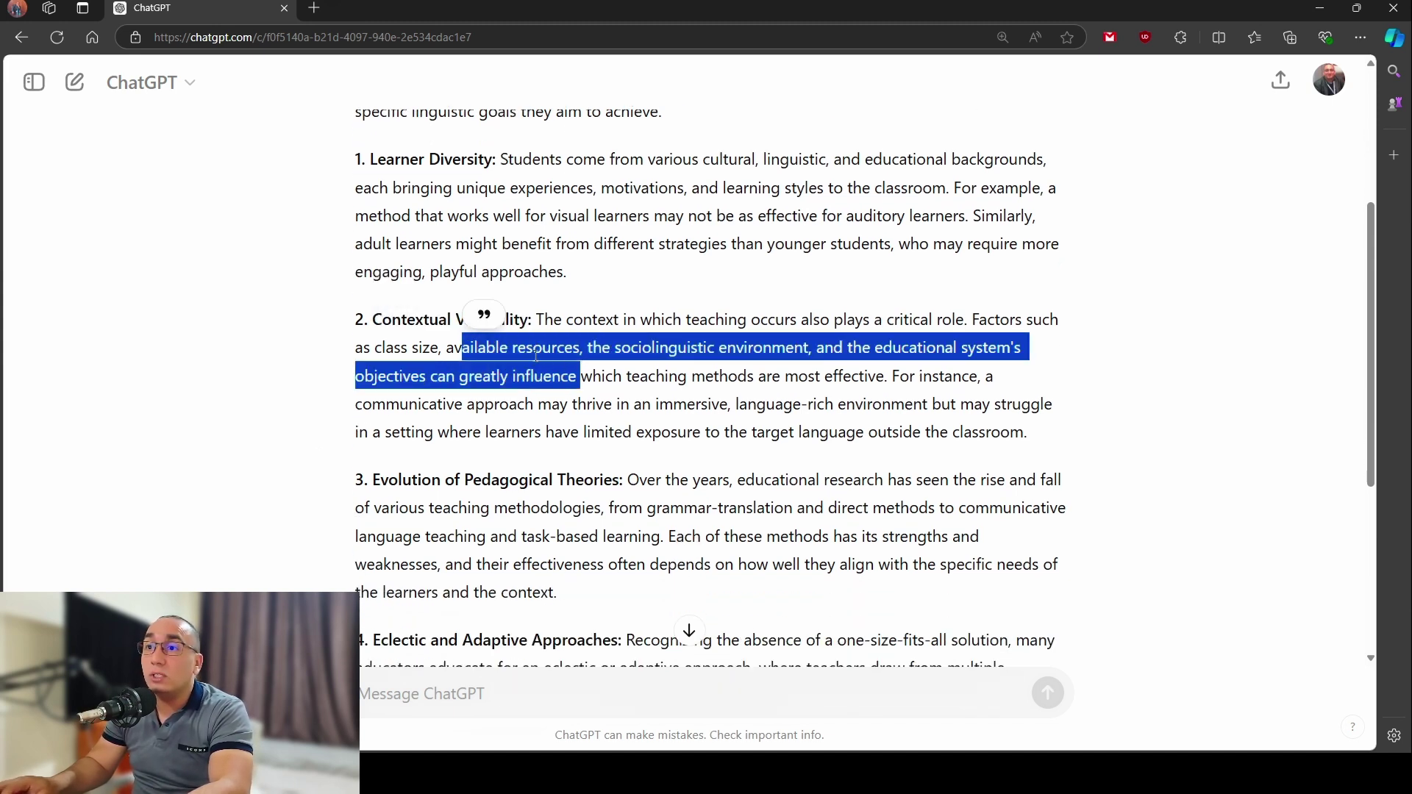
click(608, 366)
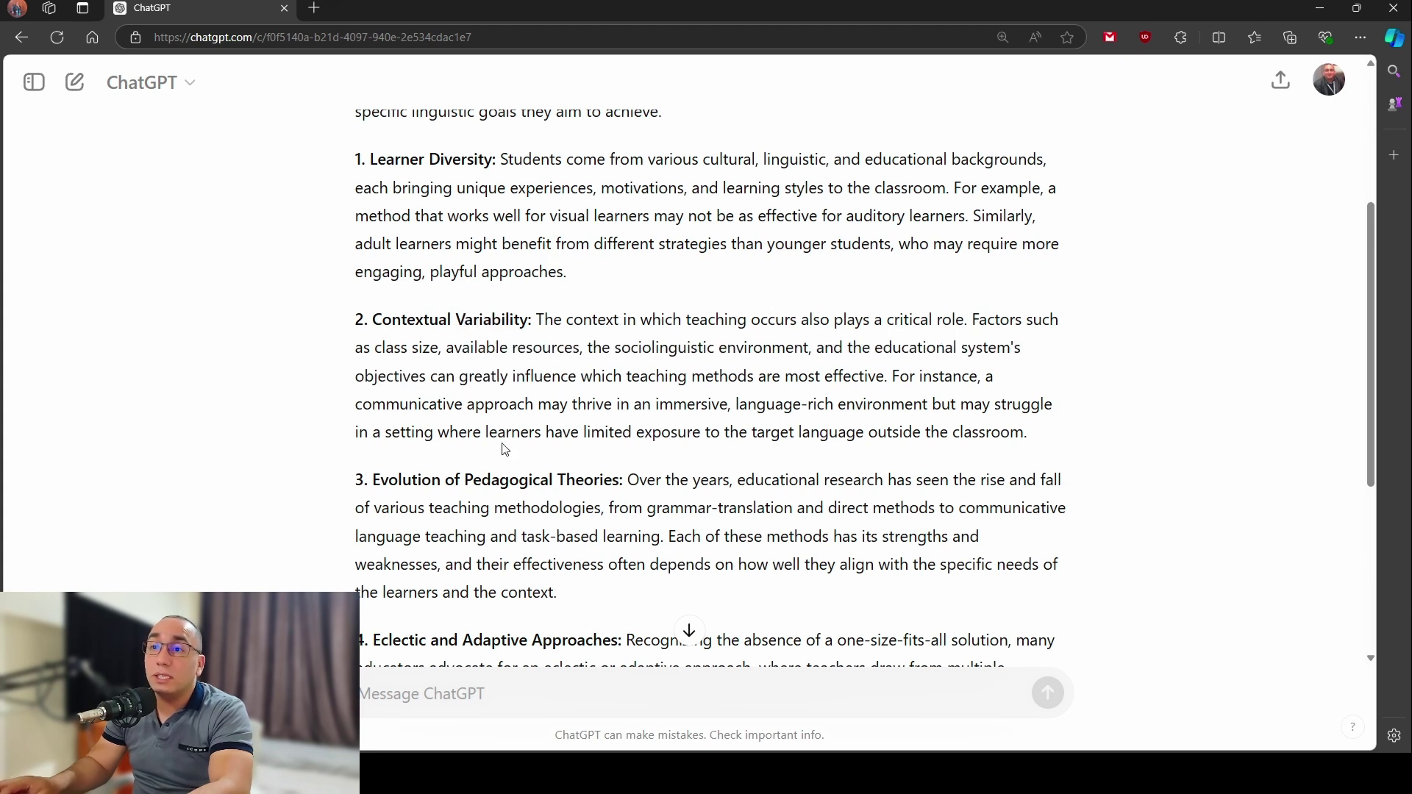
scroll(501, 450, down, 2)
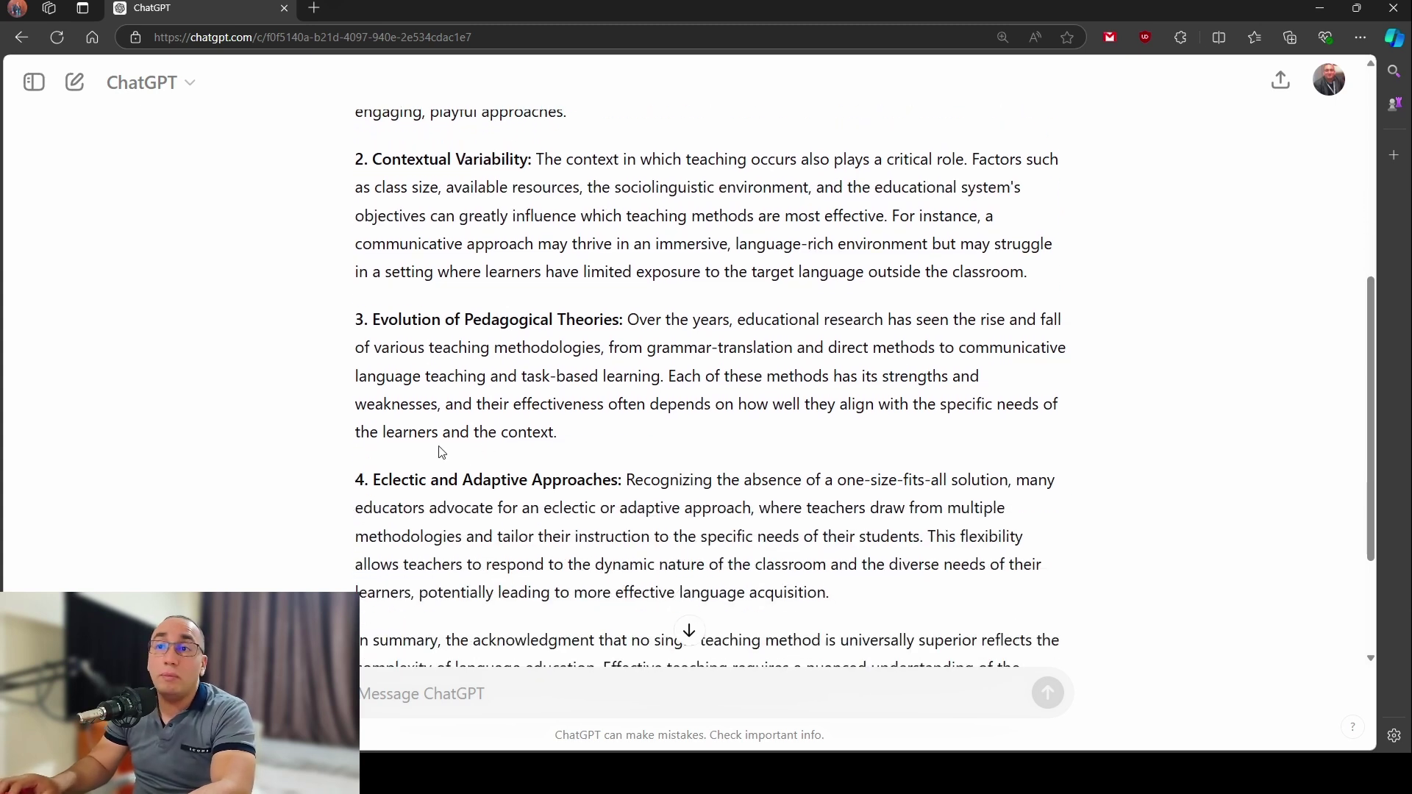
scroll(415, 452, up, 1)
drag(379, 401, 629, 403)
scroll(371, 491, down, 1)
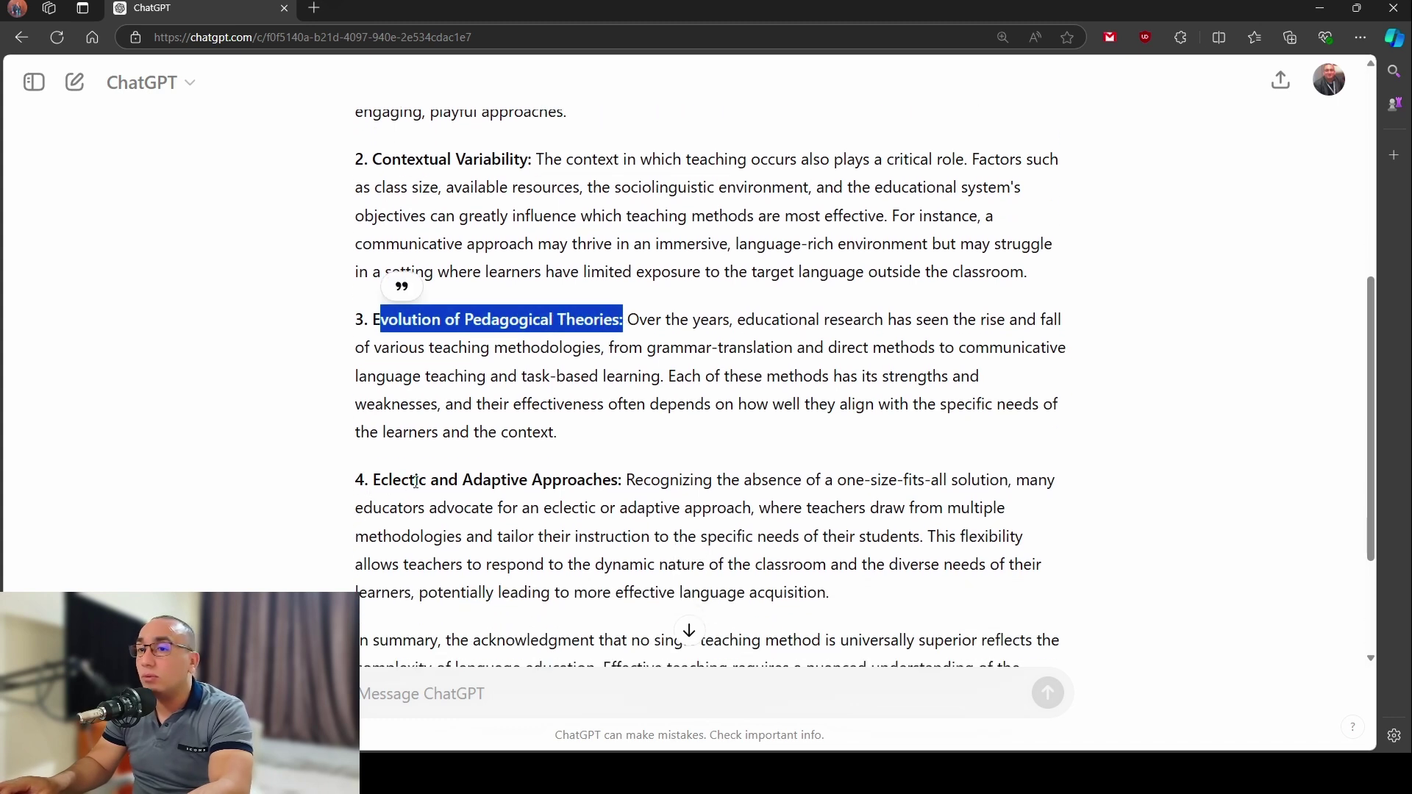
drag(380, 480, 622, 480)
scroll(600, 480, down, 2)
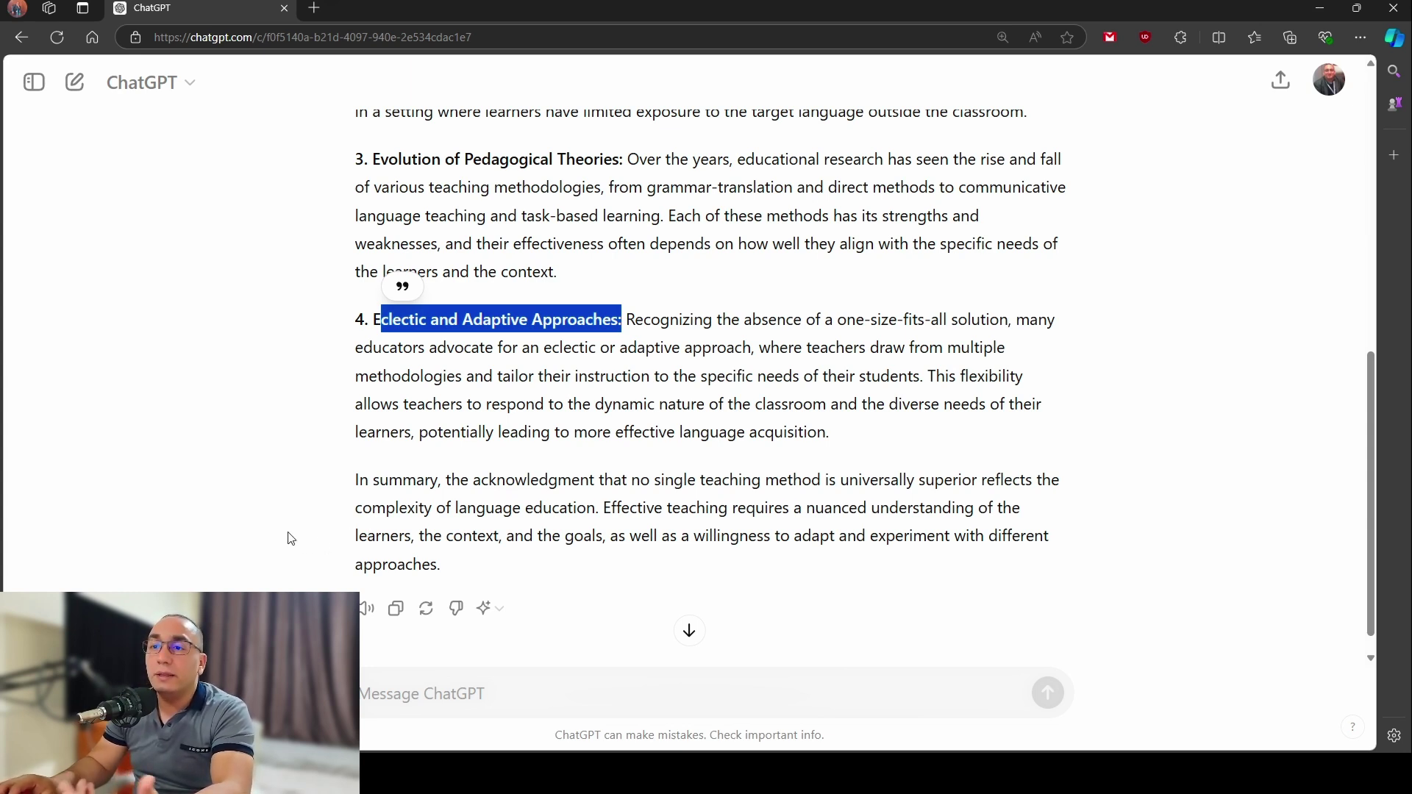
scroll(246, 542, up, 10)
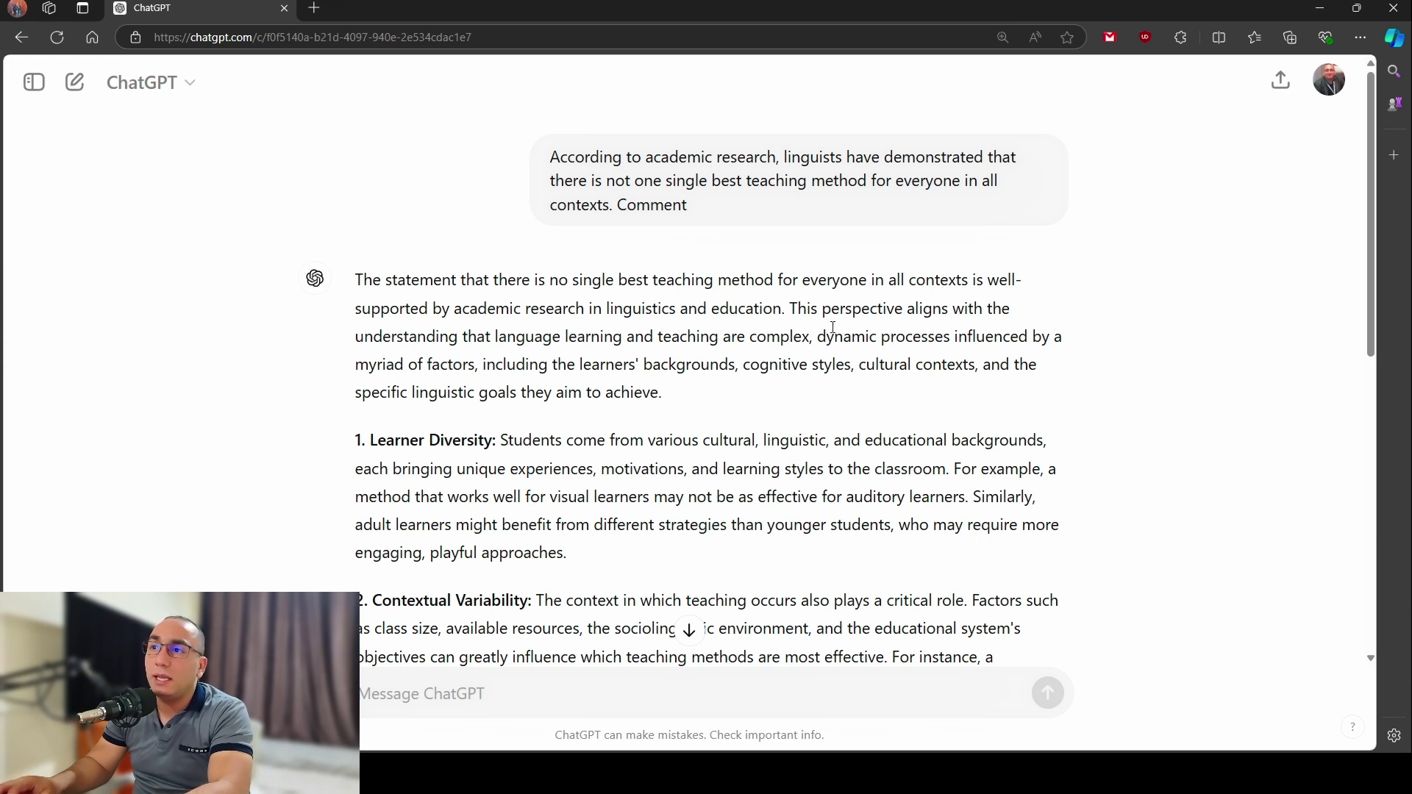
- Select the perspective sentence in ChatGPT's opening paragraph and scroll on through the reply
drag(807, 316, 761, 401)
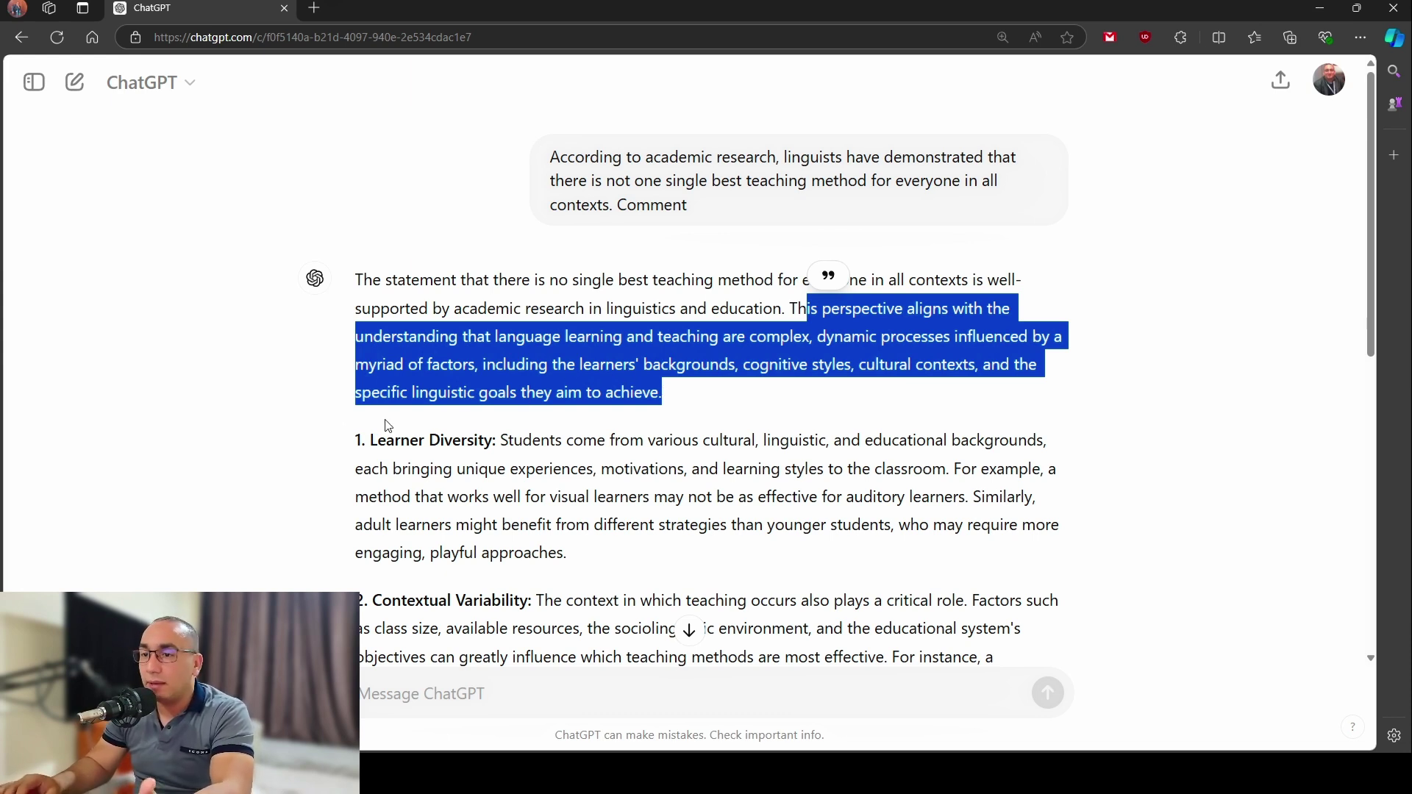
scroll(390, 426, down, 2)
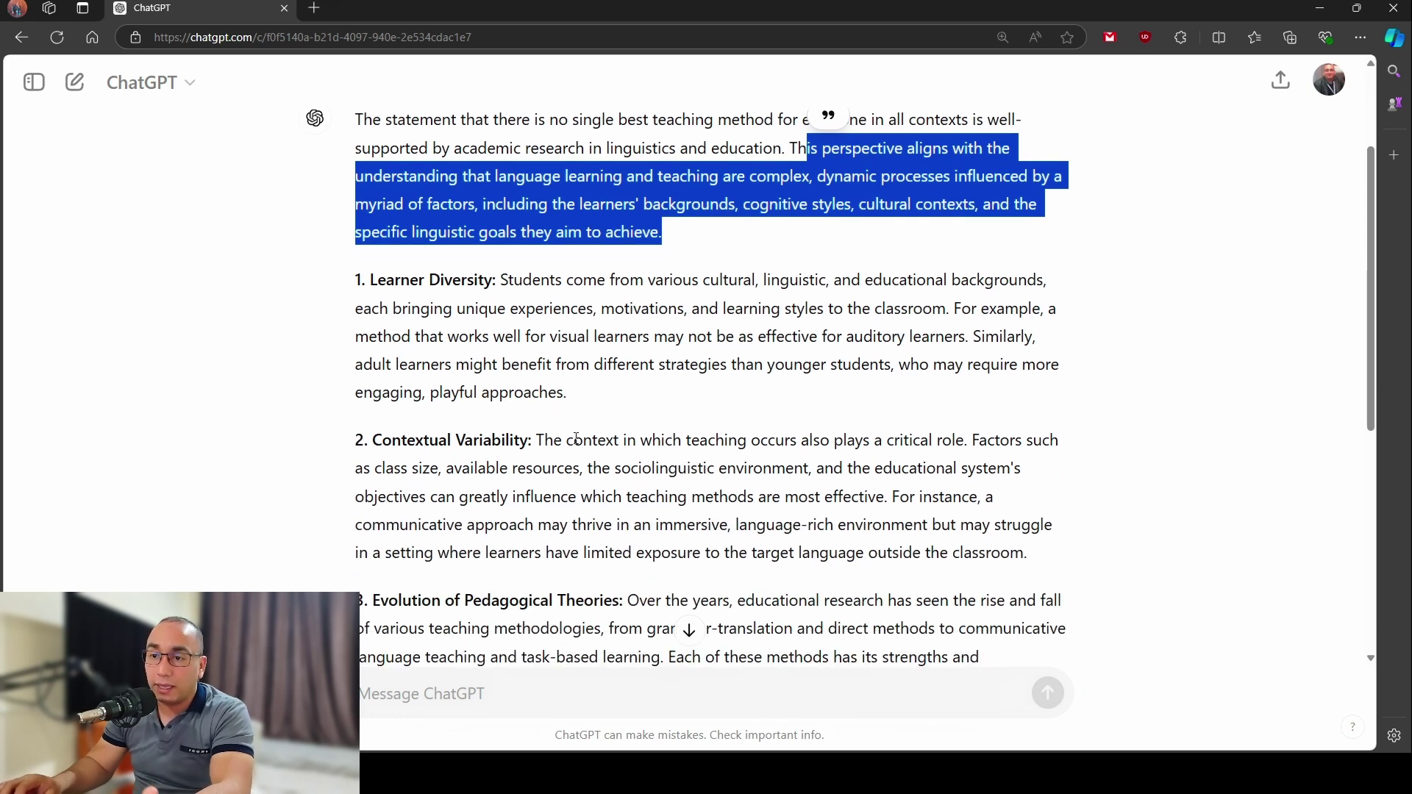
scroll(578, 439, down, 2)
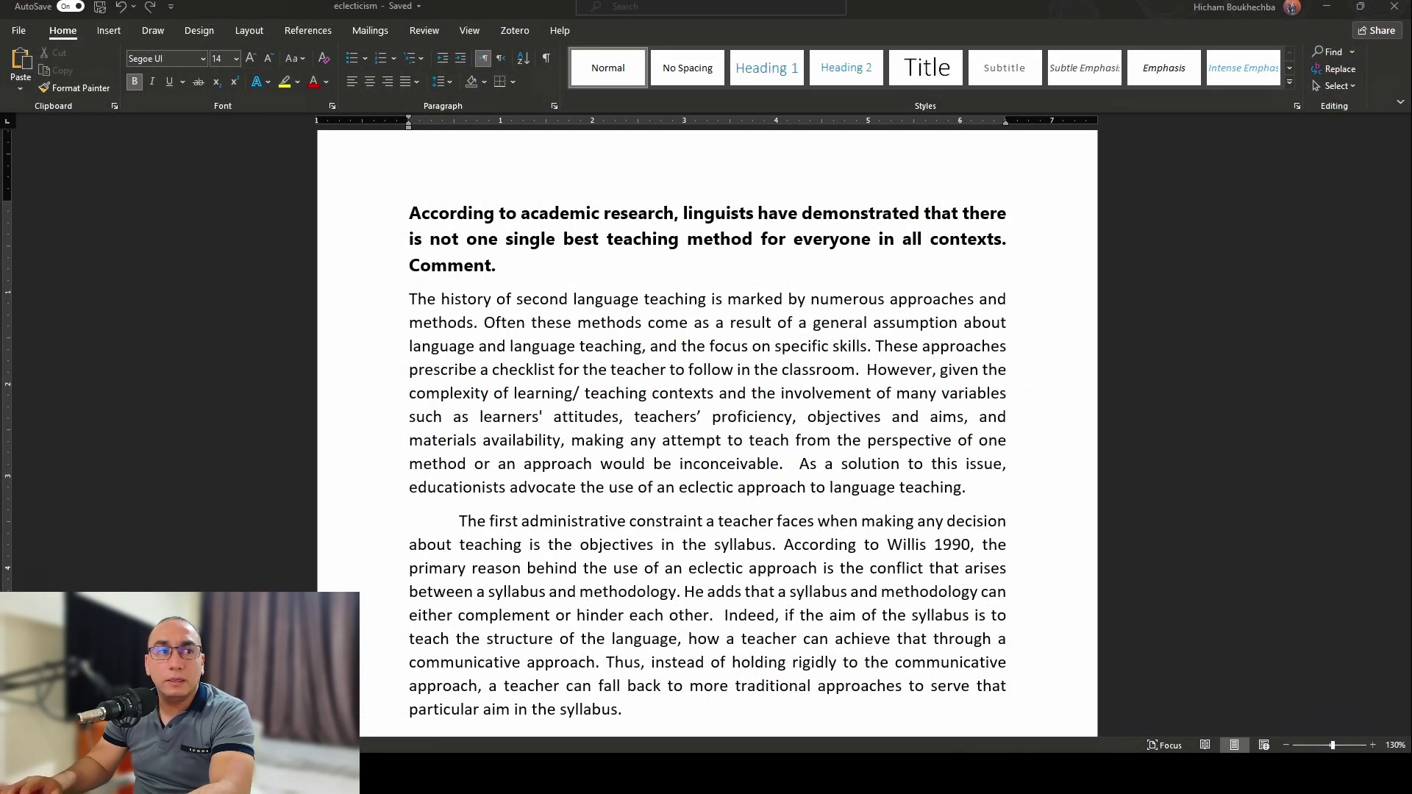
- Back in Word, pick the pink pen from the Draw tools and bring the introduction into view
key(alt+Tab)
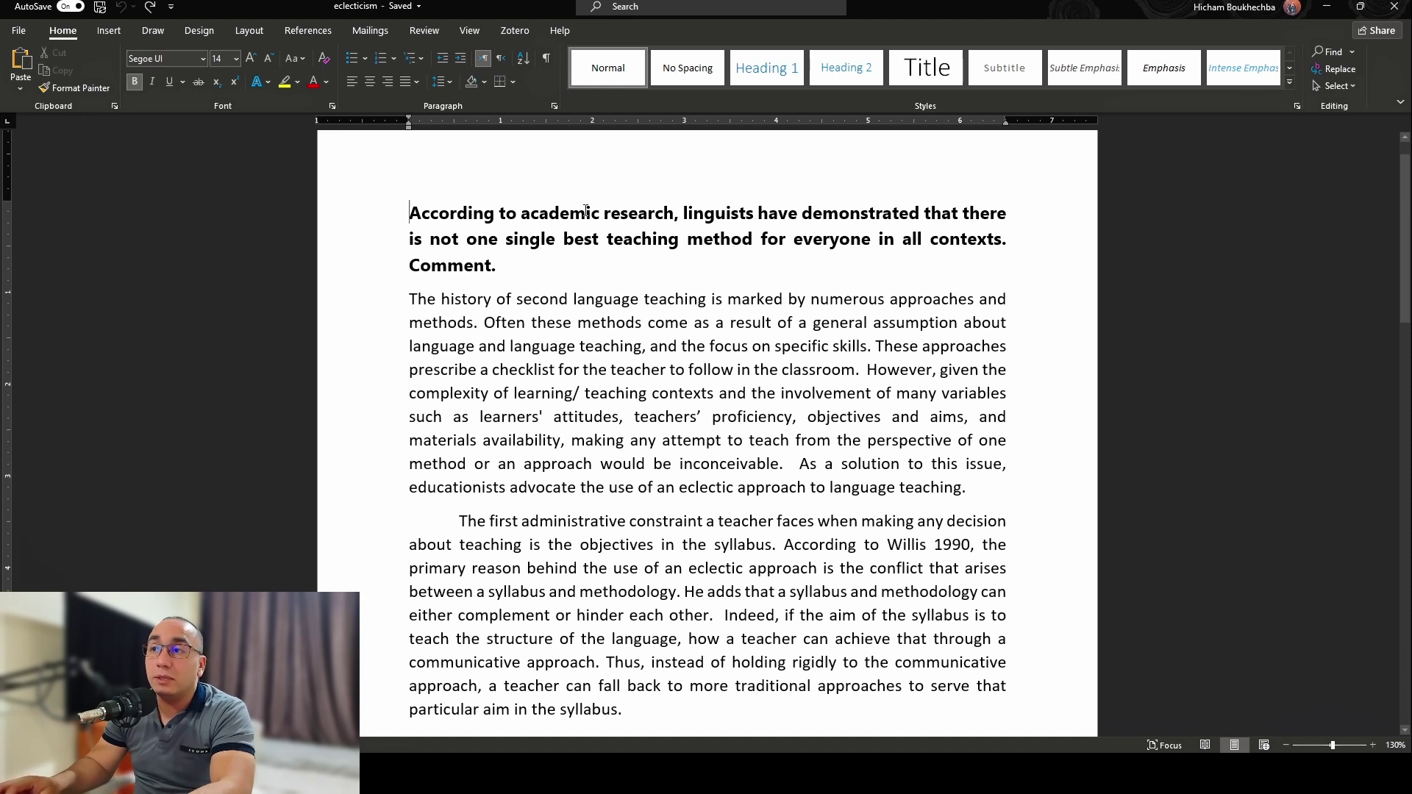
click(153, 30)
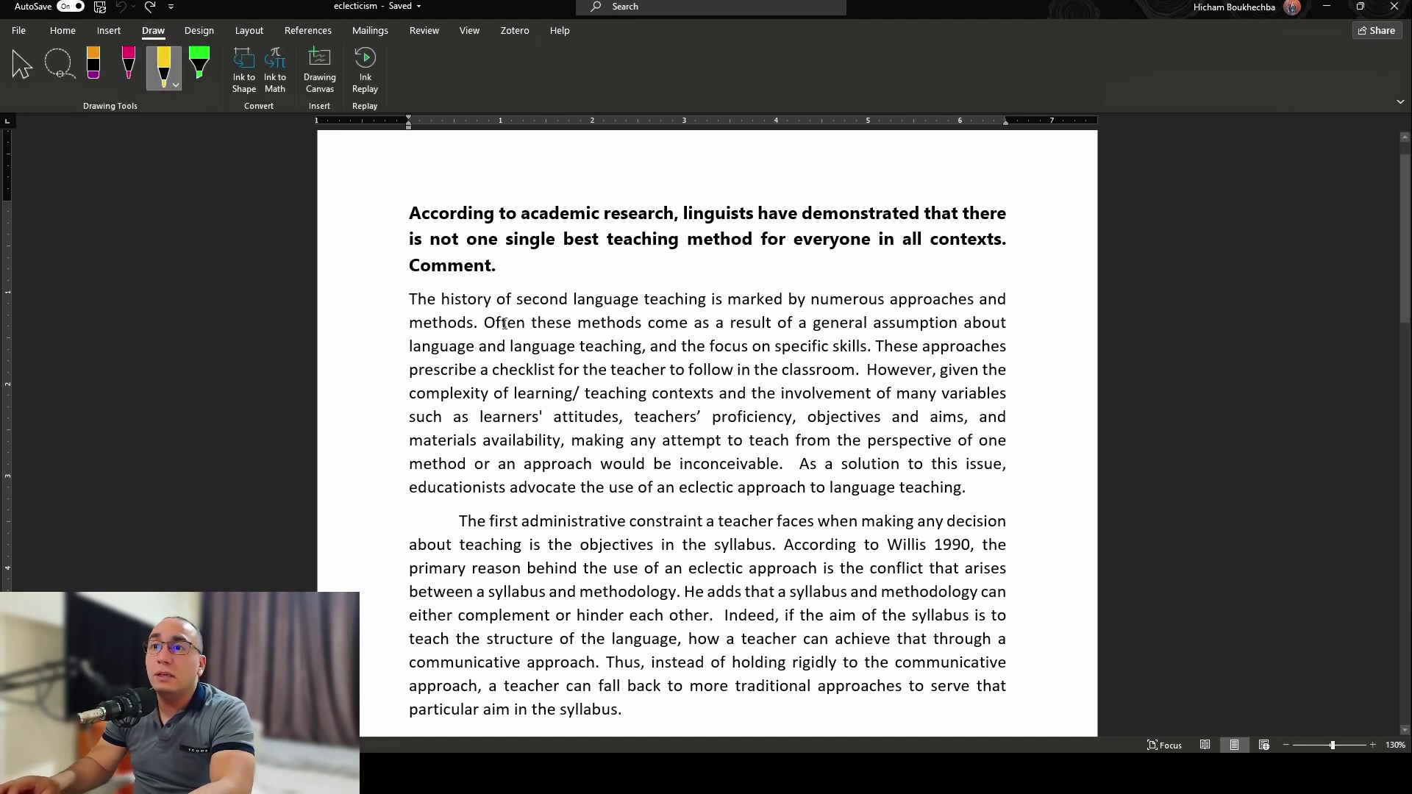
click(128, 65)
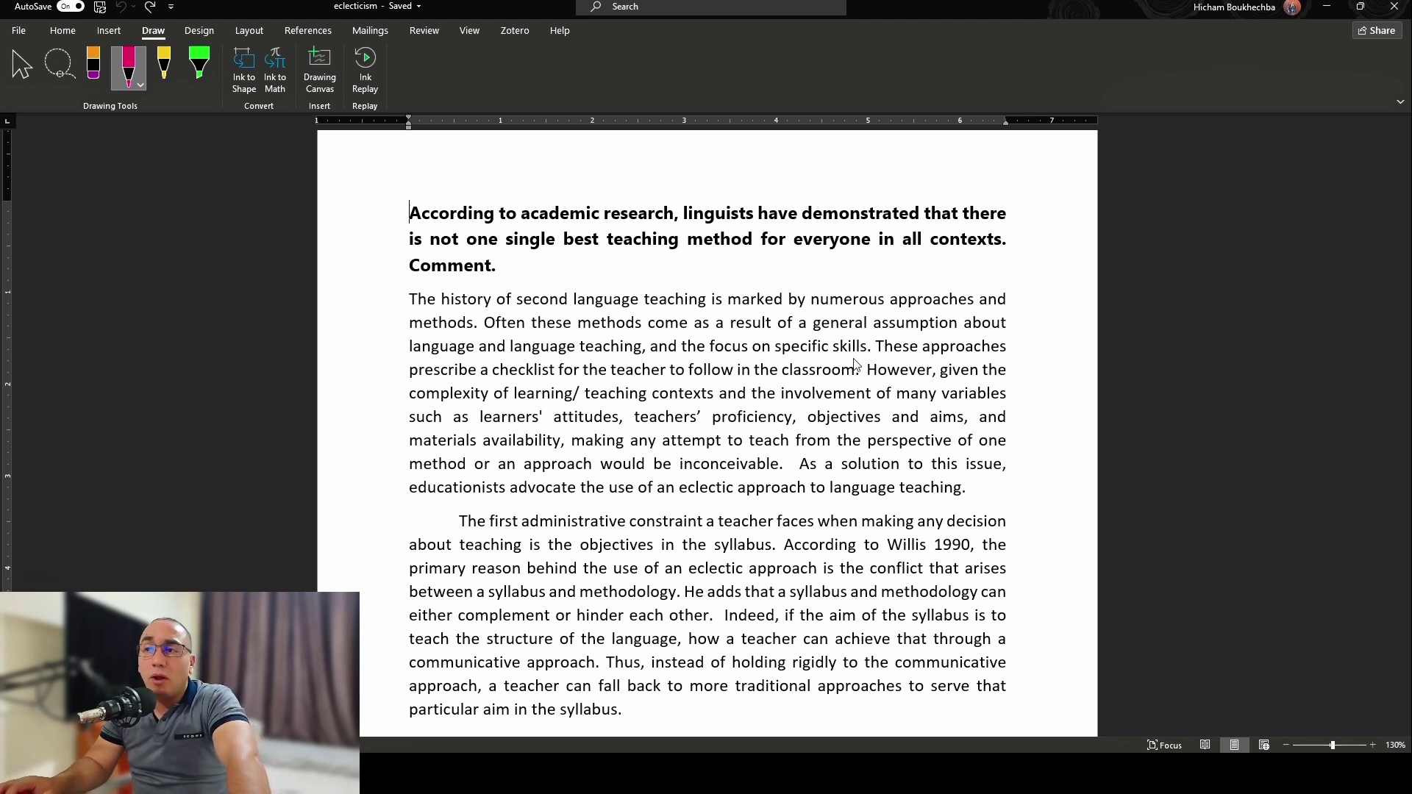
scroll(659, 403, down, 1)
scroll(660, 403, down, 2)
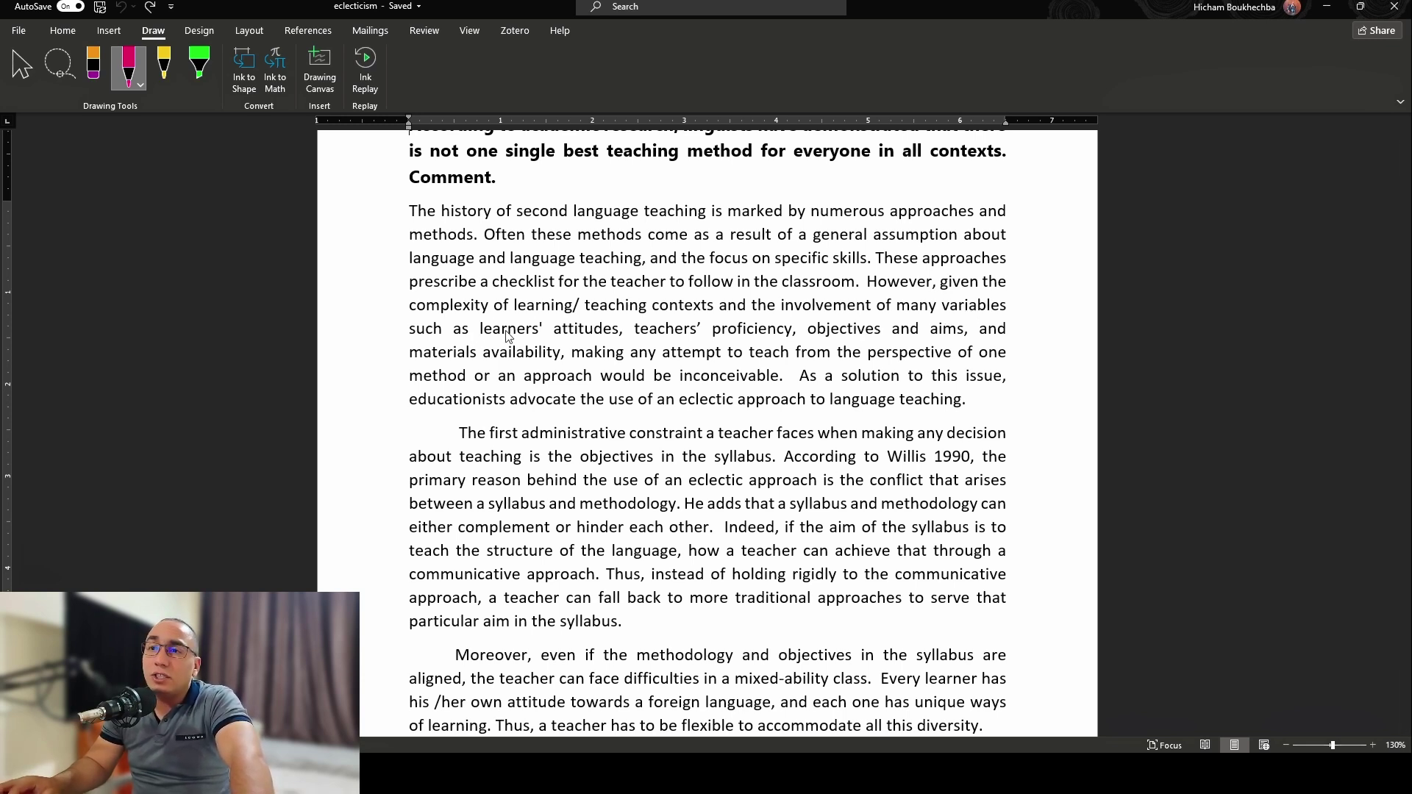
- Ring learners' attitudes, teachers' proficiency, objectives and aims, and materials availability with pink ink
mouse_move(621, 317)
mouse_down()
mouse_move(460, 328)
mouse_move(620, 340)
mouse_move(588, 321)
mouse_up()
mouse_move(791, 316)
mouse_down()
mouse_move(634, 327)
mouse_move(807, 347)
mouse_move(816, 329)
mouse_up()
mouse_move(974, 325)
mouse_down()
mouse_move(828, 312)
mouse_move(956, 347)
mouse_move(981, 316)
mouse_move(882, 312)
mouse_up()
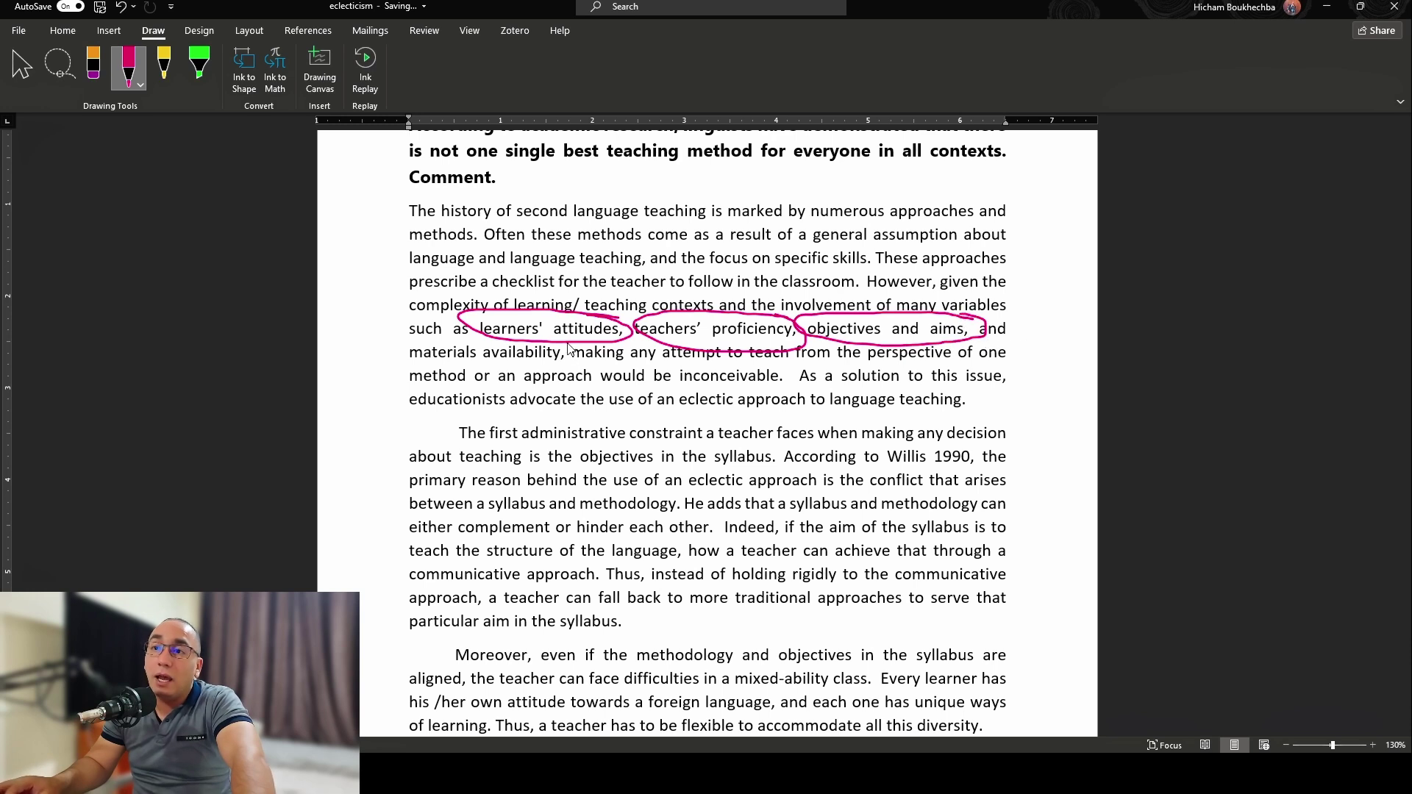
mouse_move(571, 343)
mouse_down()
mouse_move(401, 331)
mouse_move(524, 371)
mouse_move(580, 352)
mouse_up()
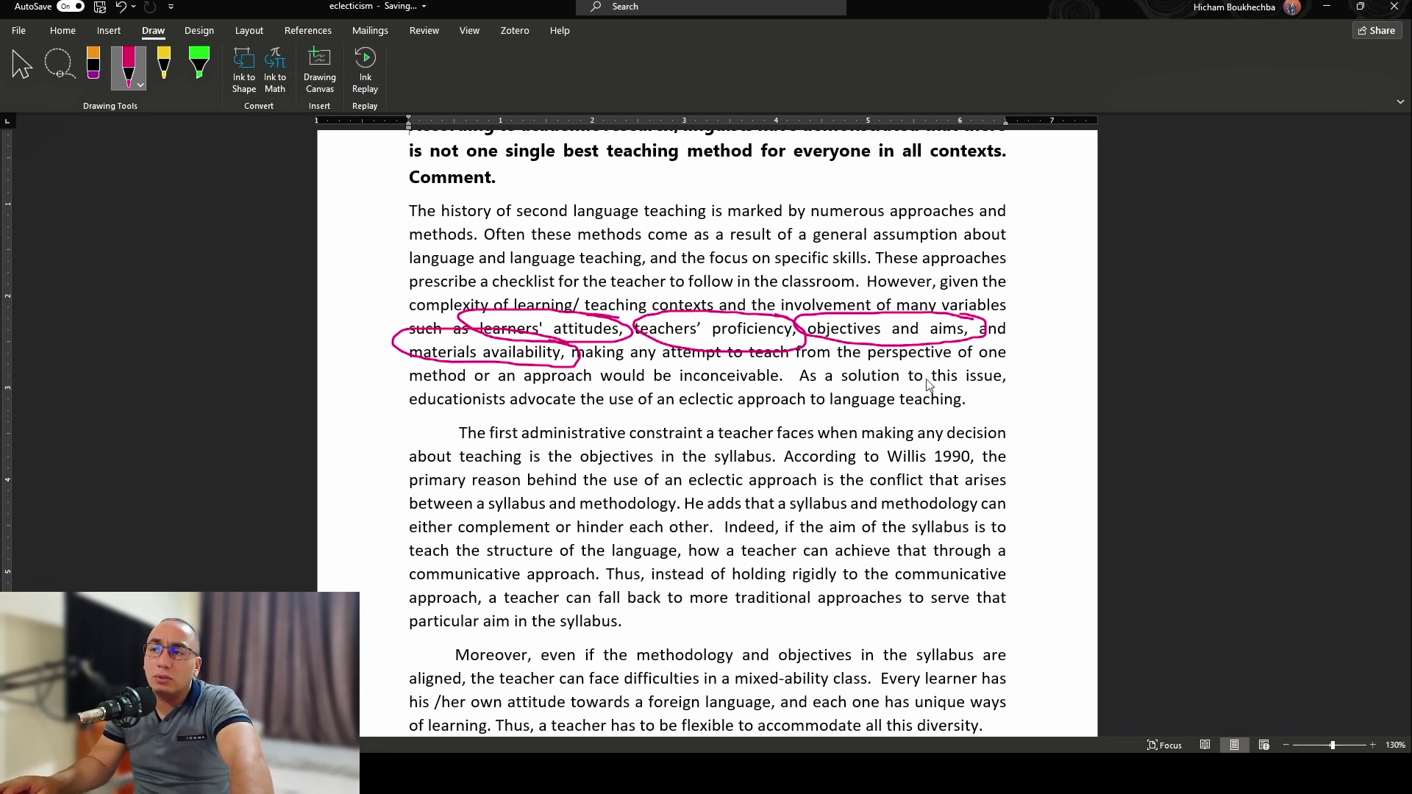
- Highlight 'As a solution to this issue,' in yellow and the 'However, given the' variables sentence in green
click(193, 77)
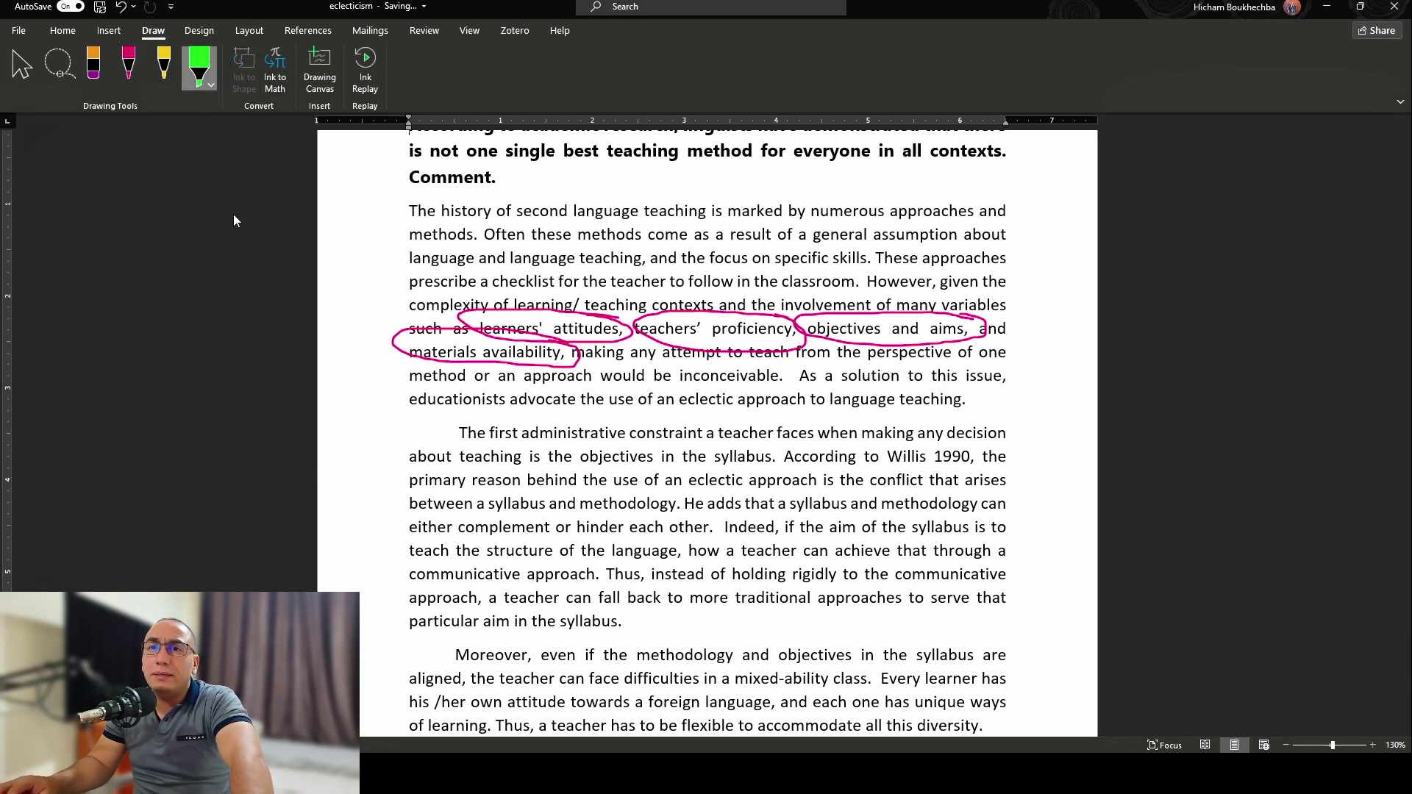
drag(797, 377, 1005, 381)
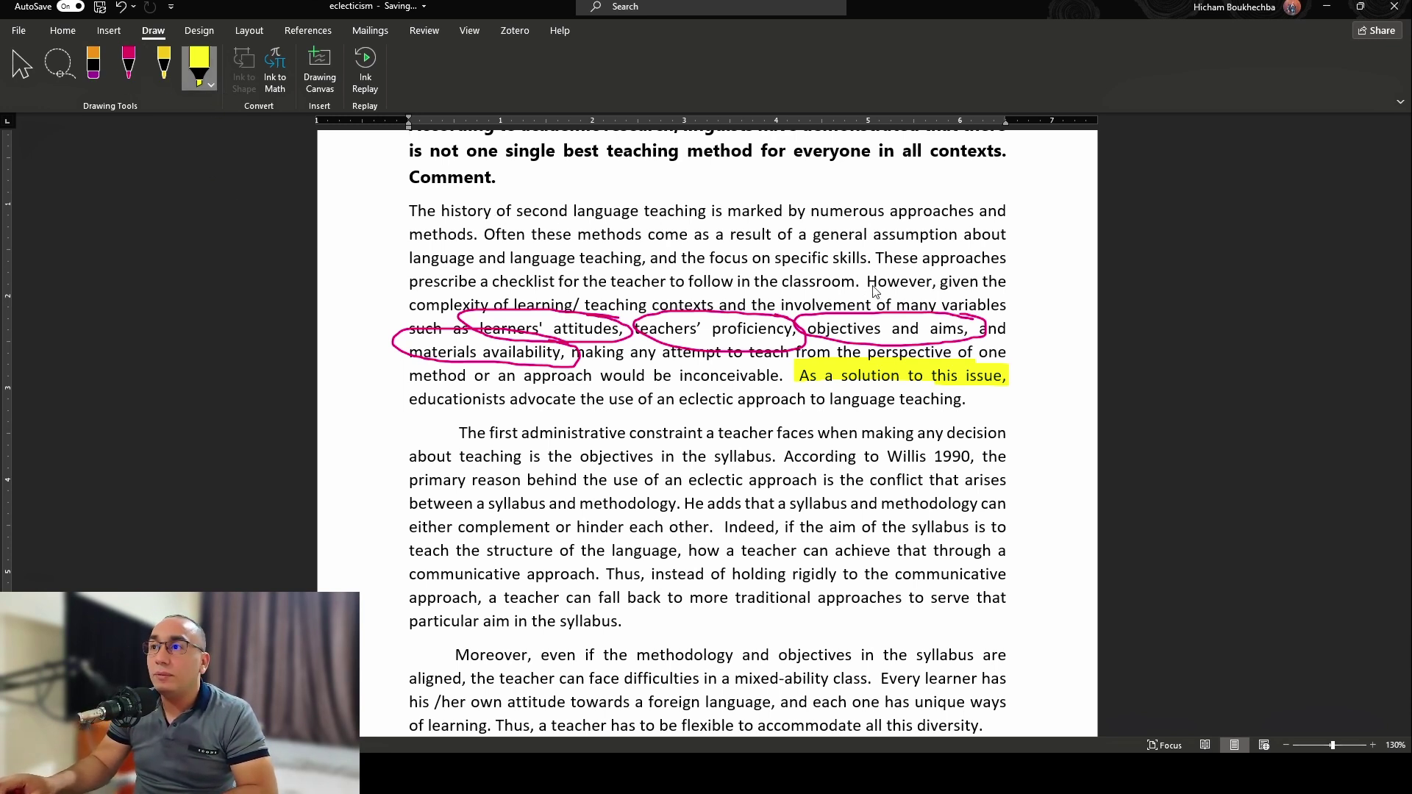
mouse_move(867, 283)
mouse_down()
mouse_move(1003, 290)
mouse_move(1004, 323)
mouse_move(721, 323)
mouse_up()
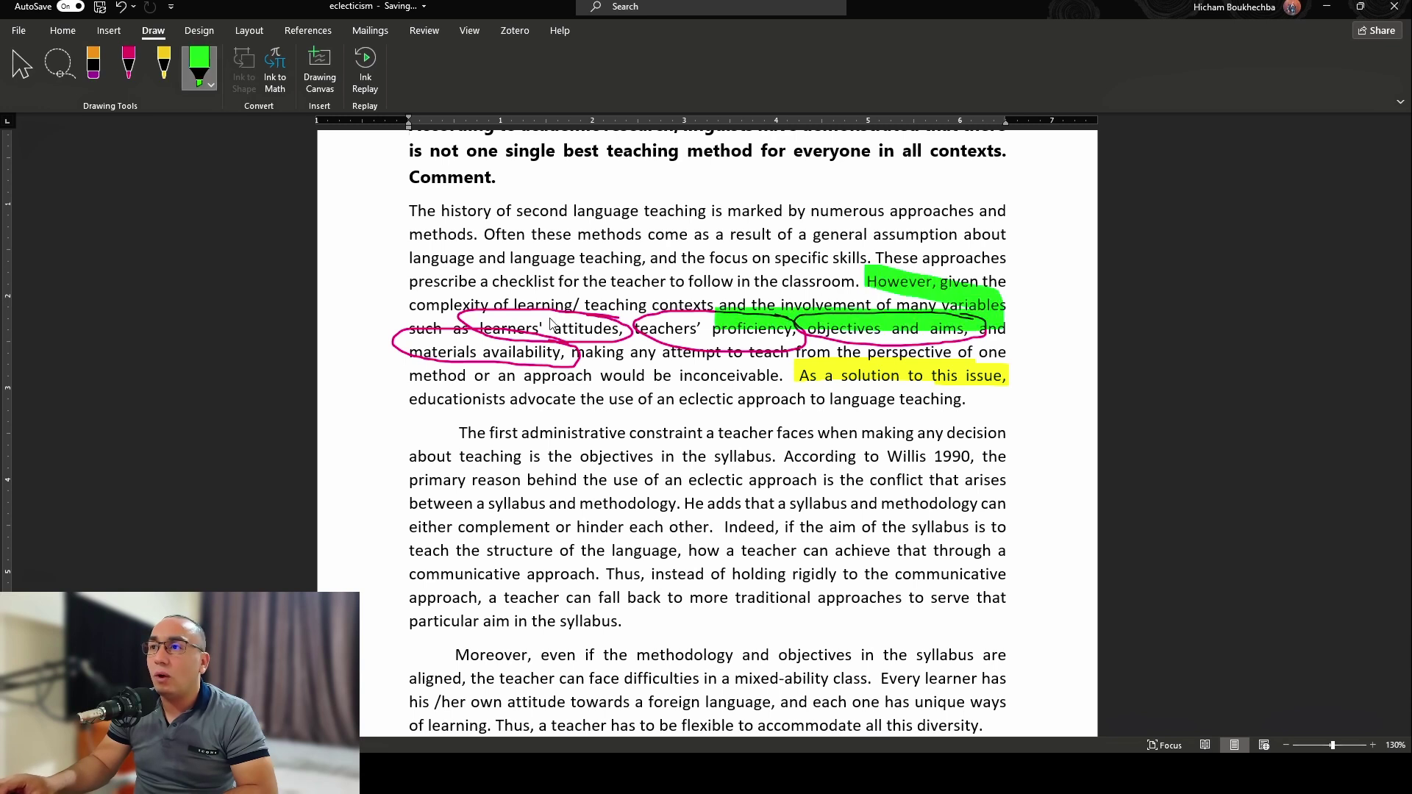
drag(408, 309, 923, 313)
mouse_move(427, 332)
mouse_down()
mouse_move(989, 327)
mouse_move(596, 349)
mouse_move(985, 346)
mouse_up()
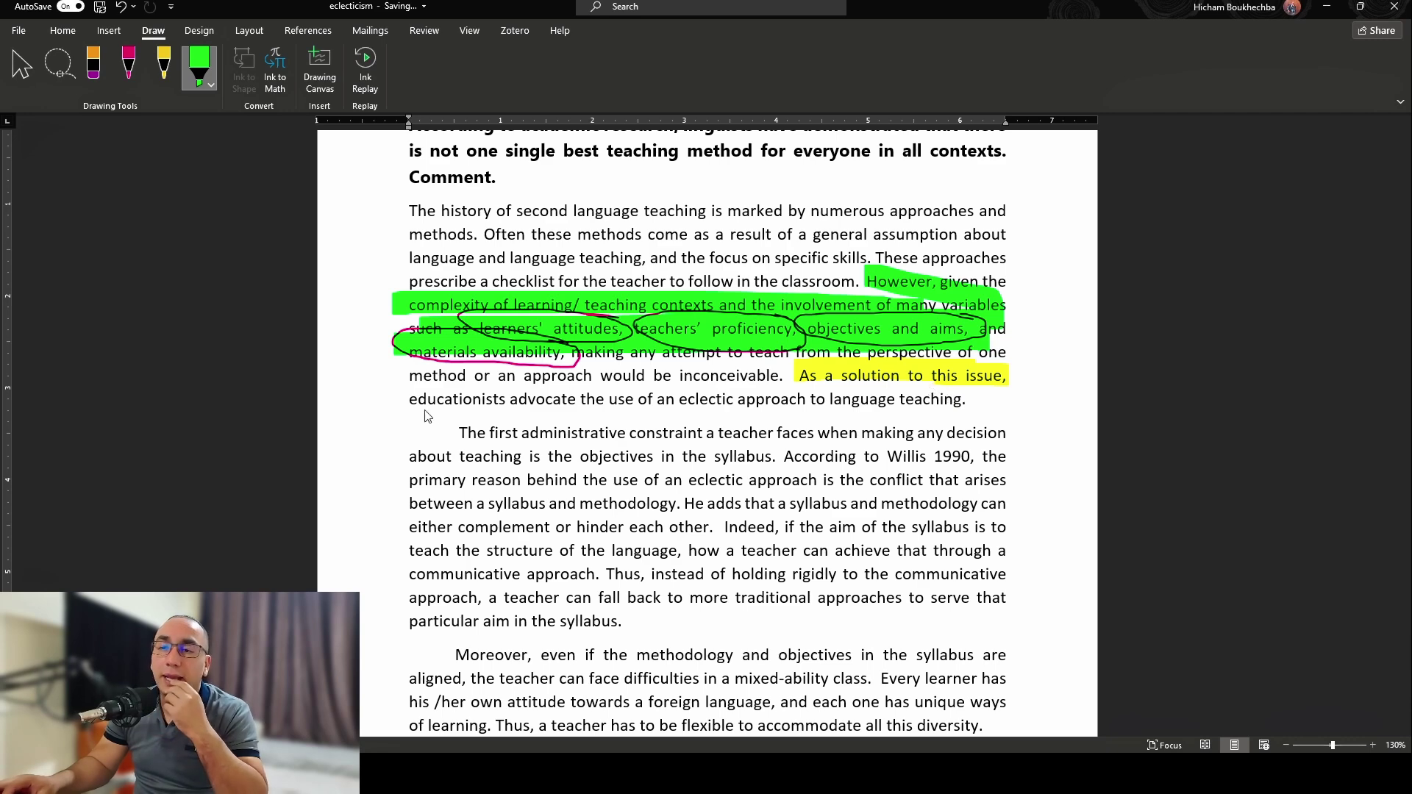
scroll(427, 416, down, 3)
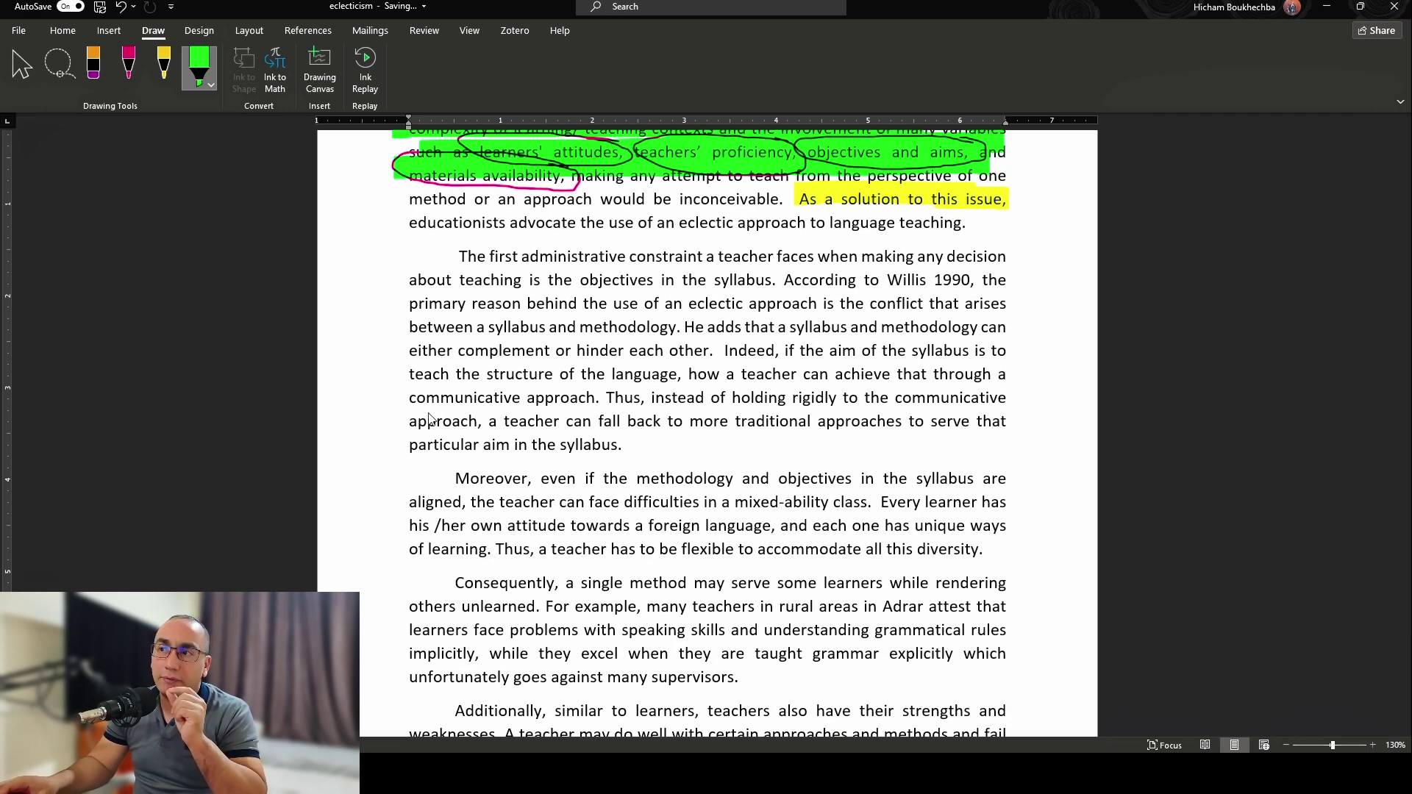
scroll(431, 417, up, 1)
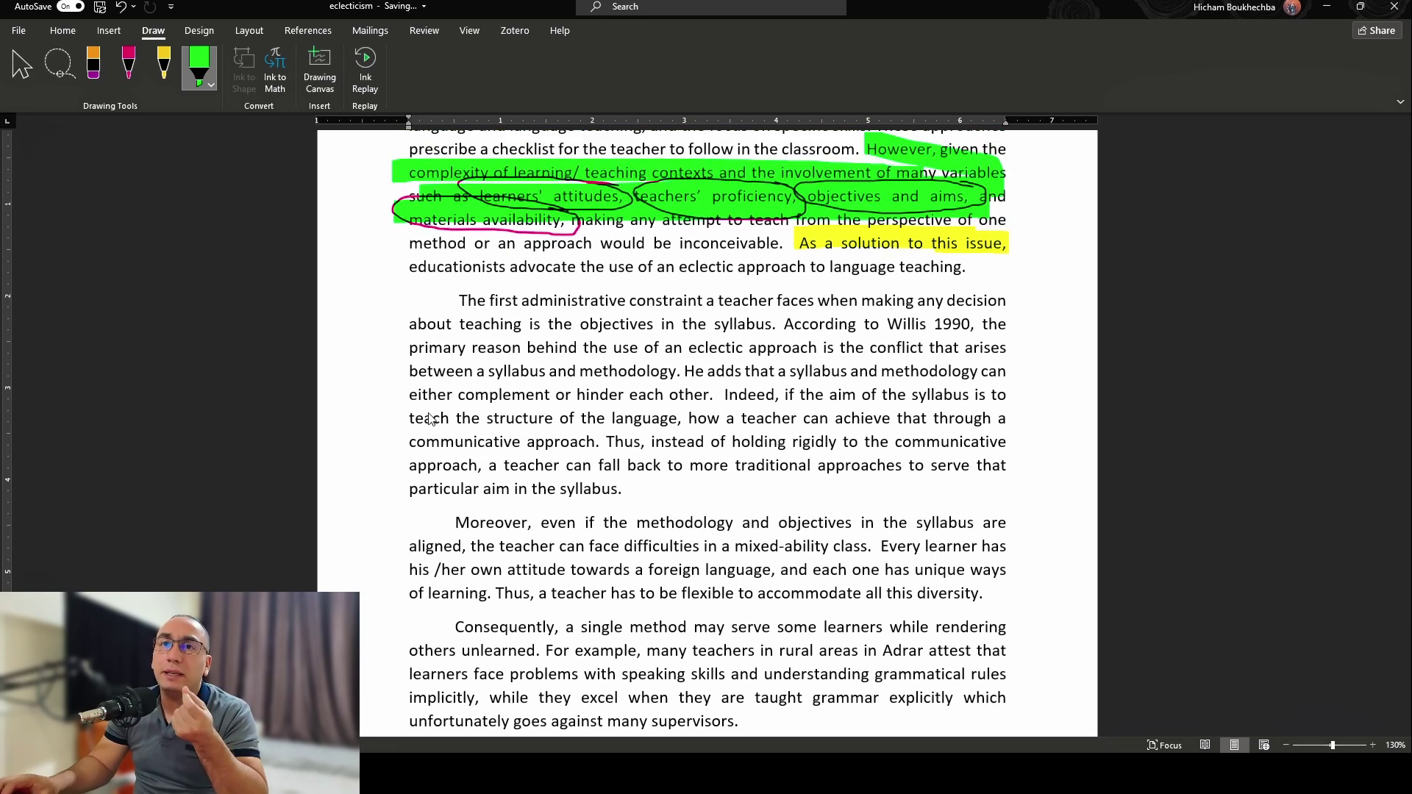
click(128, 67)
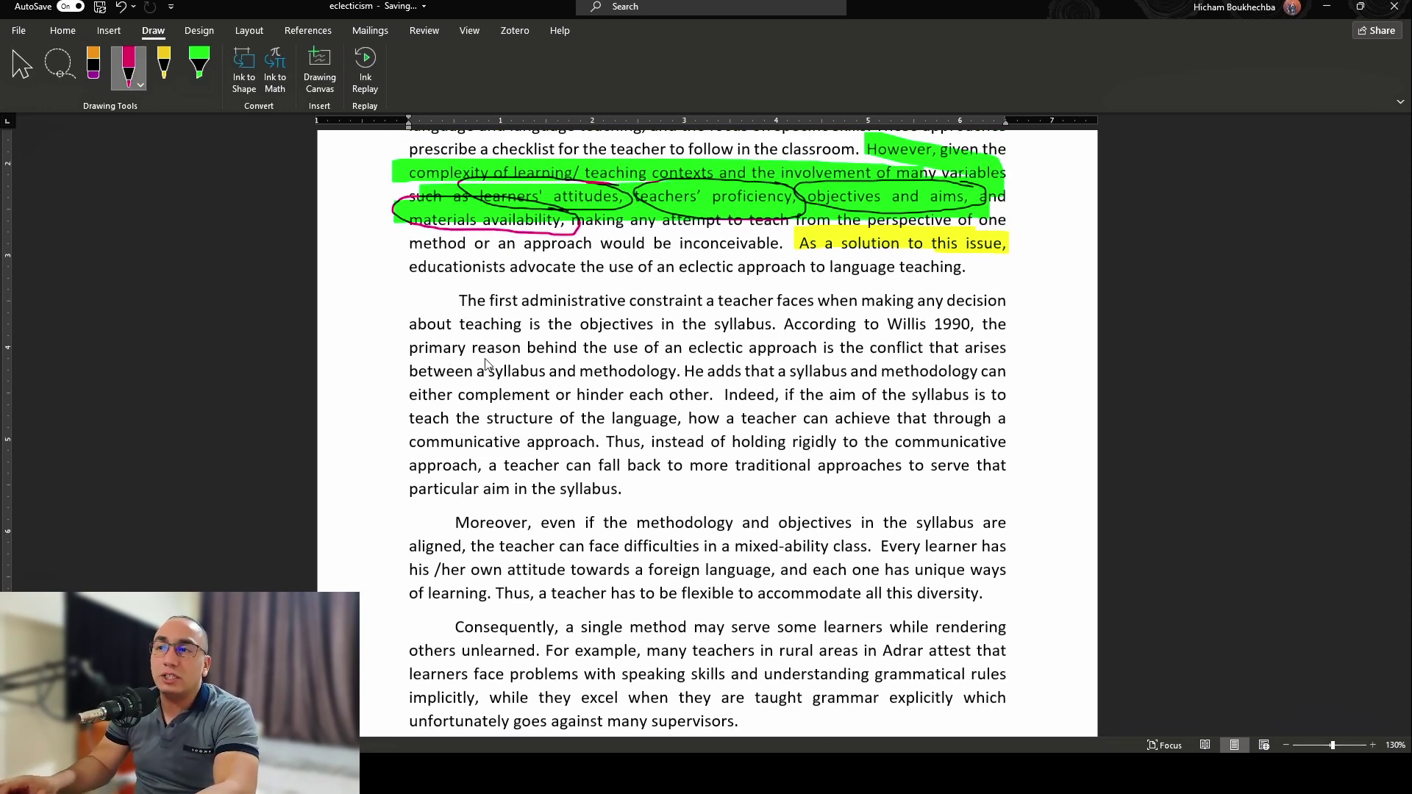
scroll(485, 364, up, 1)
scroll(458, 368, up, 2)
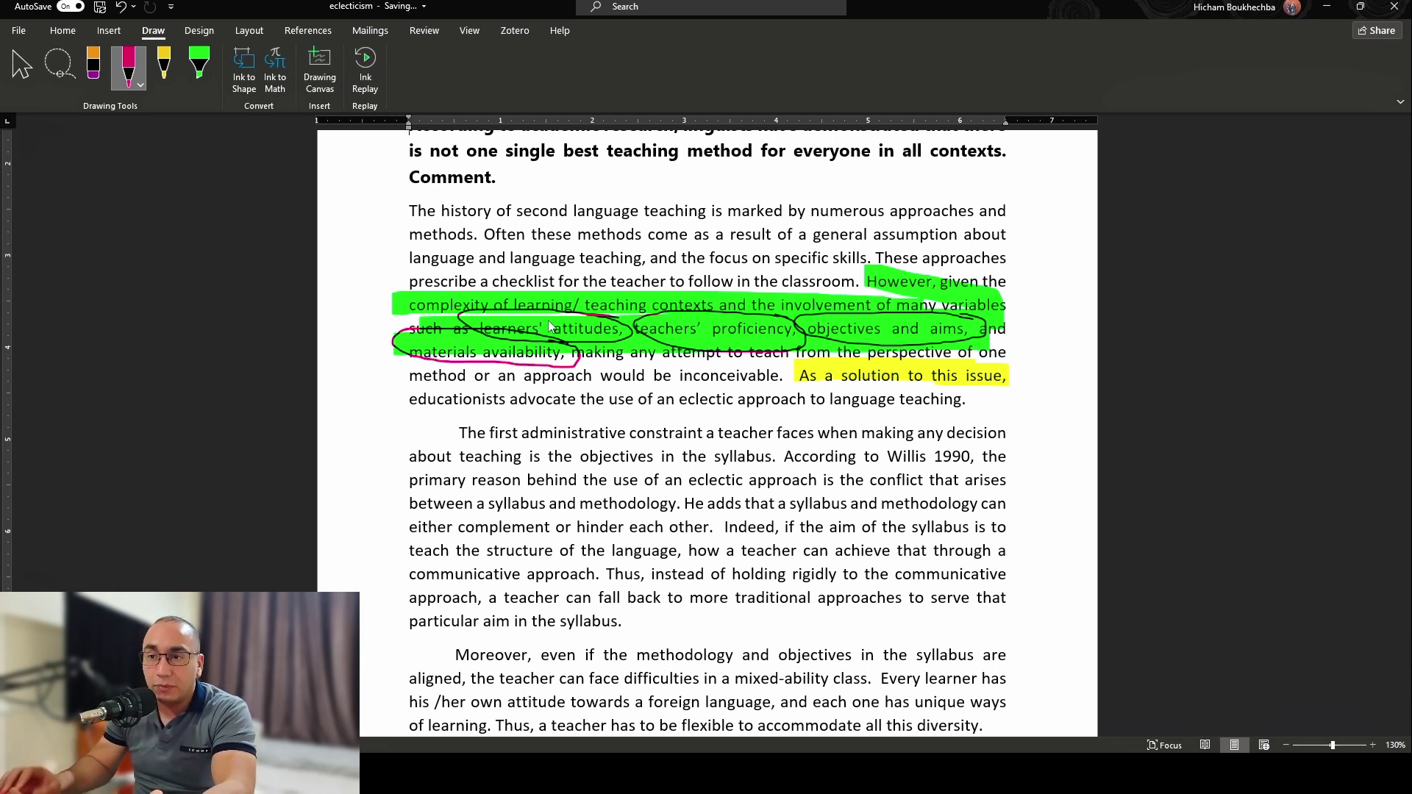
scroll(417, 401, down, 1)
scroll(418, 401, down, 1)
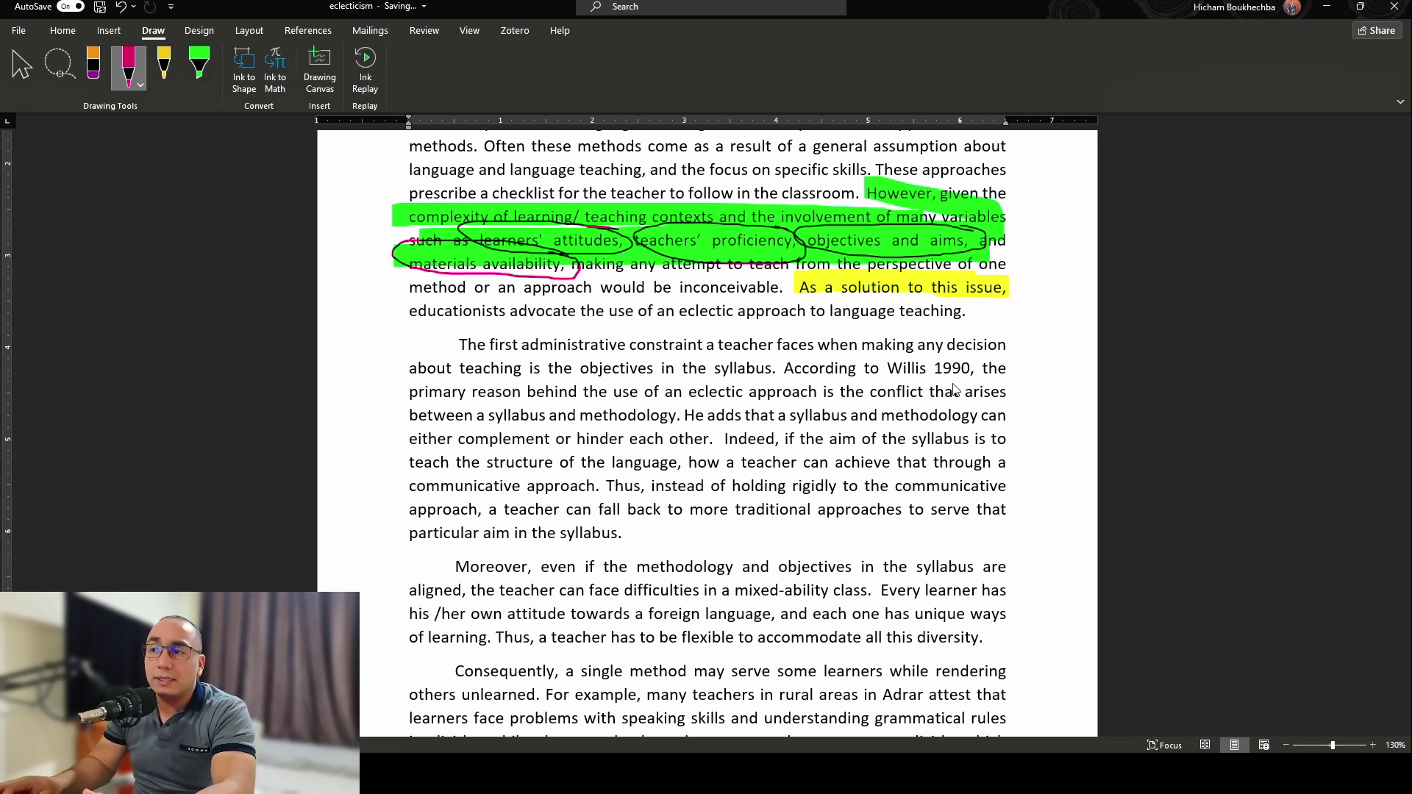
- Mark 'According to Willis 1990, the' in the syllabus-objectives paragraph with the green highlighter
click(198, 64)
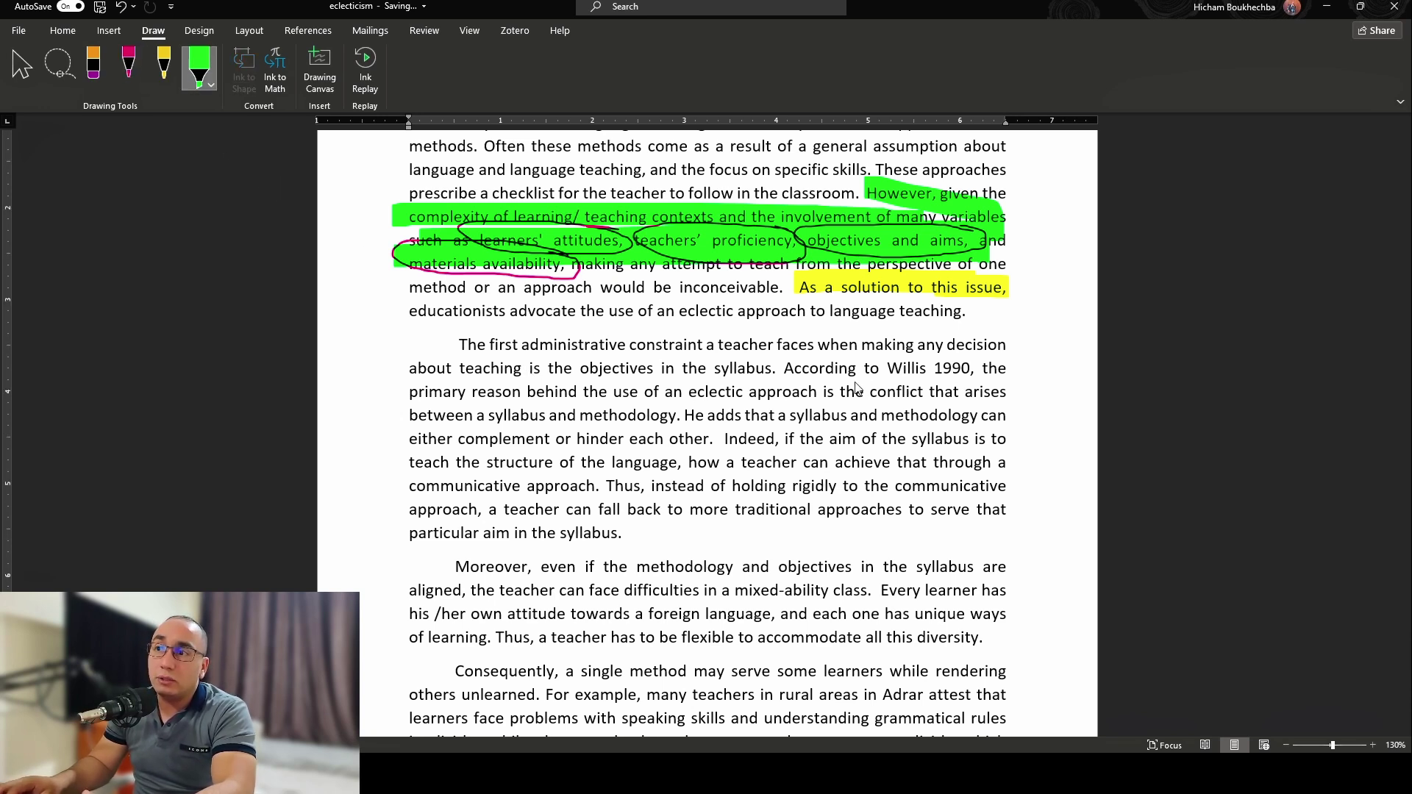
mouse_move(785, 368)
mouse_down()
mouse_move(1023, 386)
mouse_move(844, 382)
mouse_up()
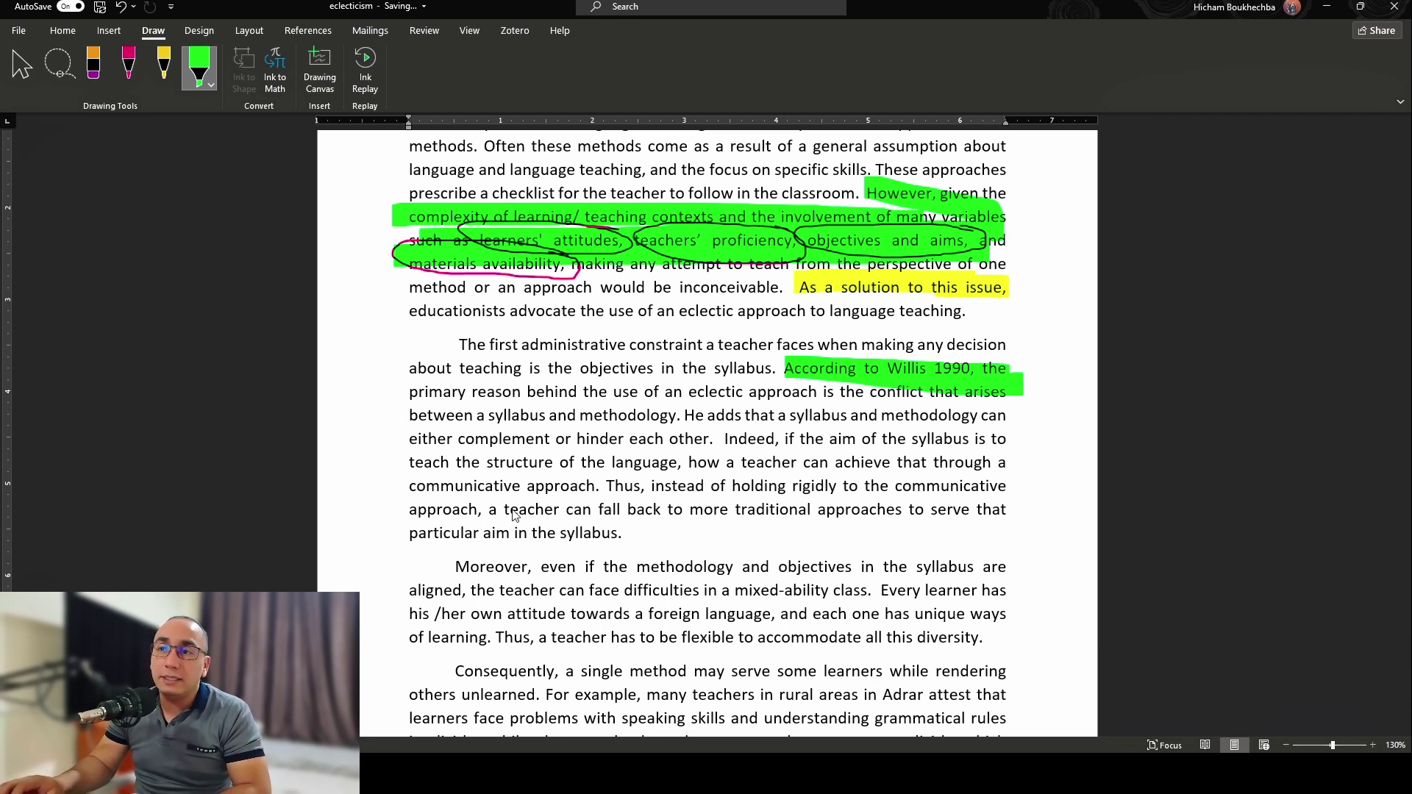
scroll(513, 513, down, 2)
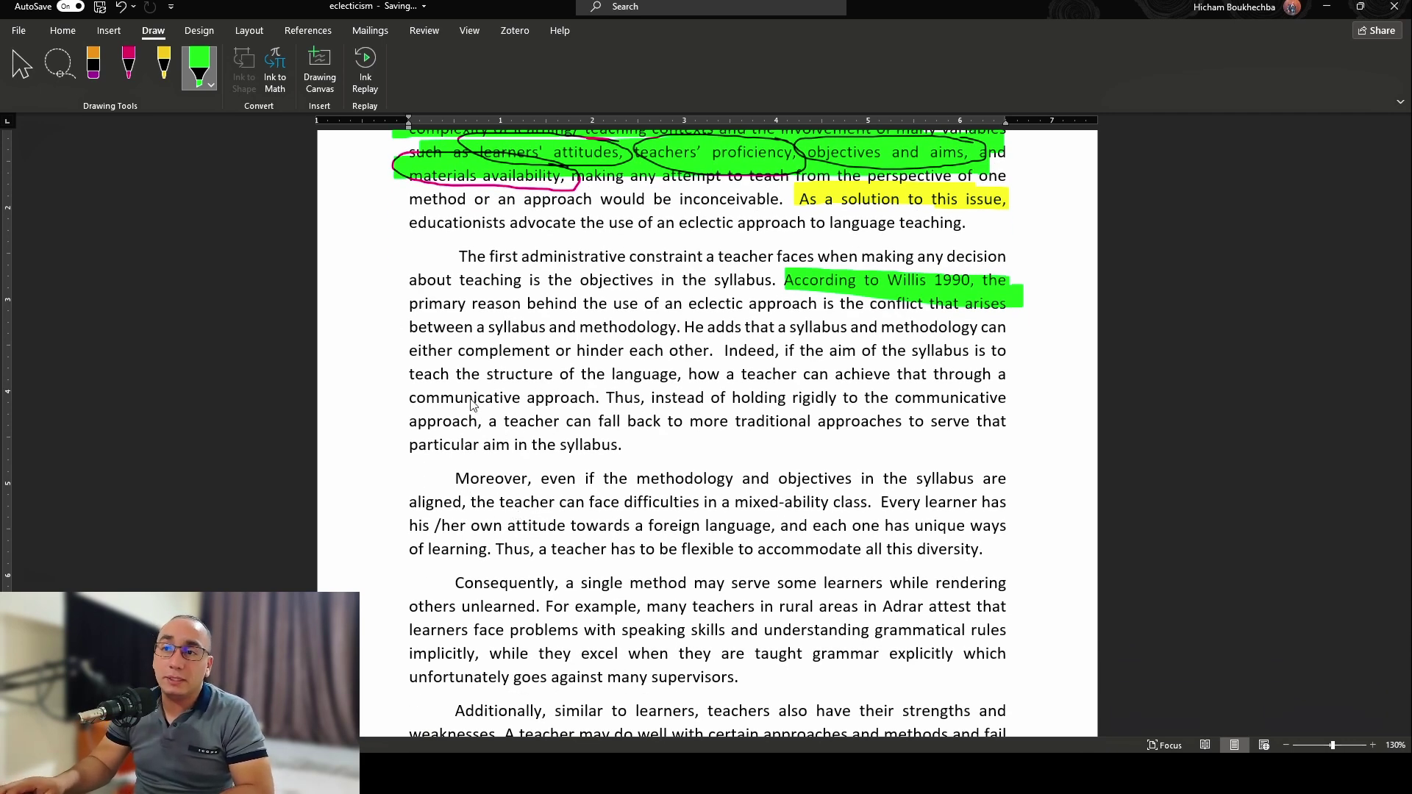
scroll(468, 409, down, 2)
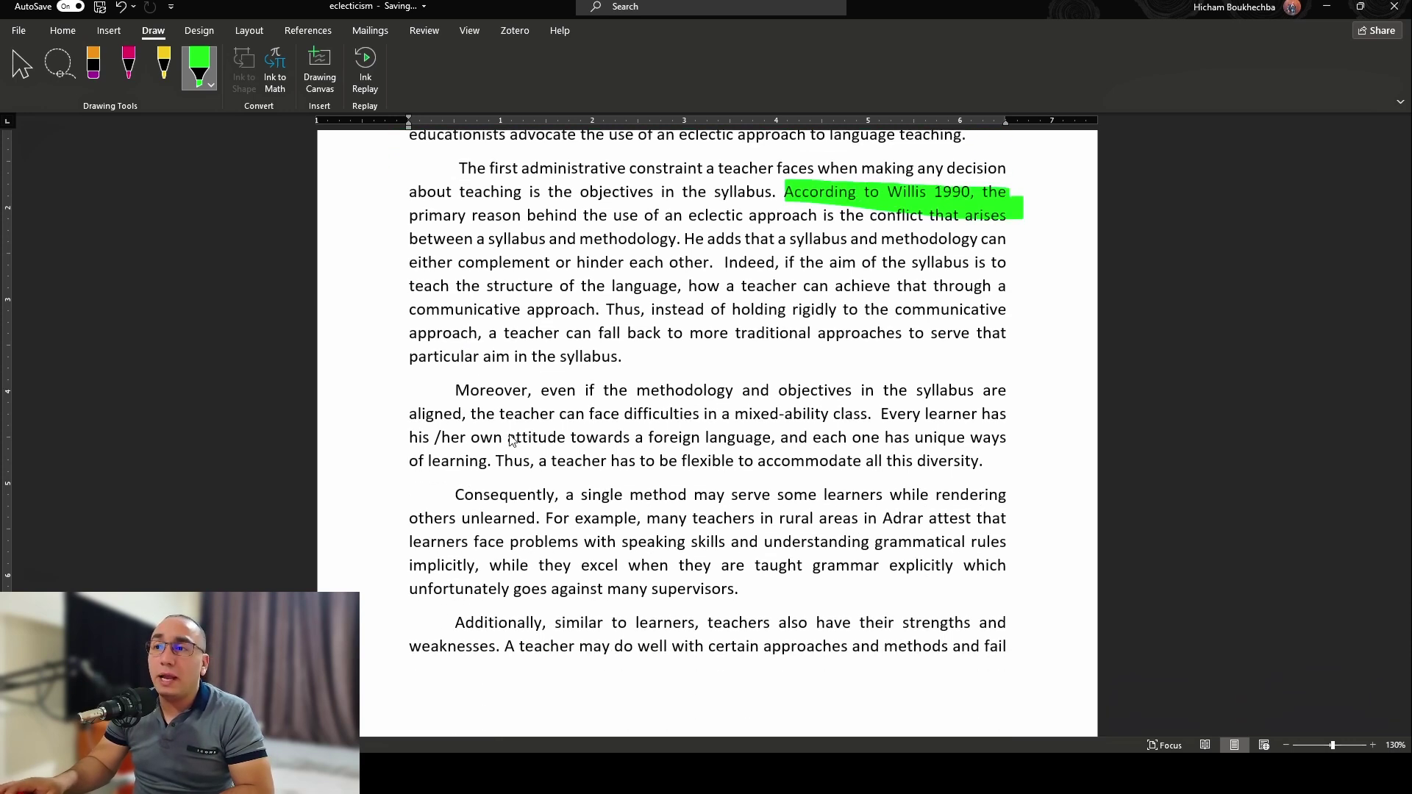
scroll(514, 439, down, 3)
scroll(454, 445, down, 1)
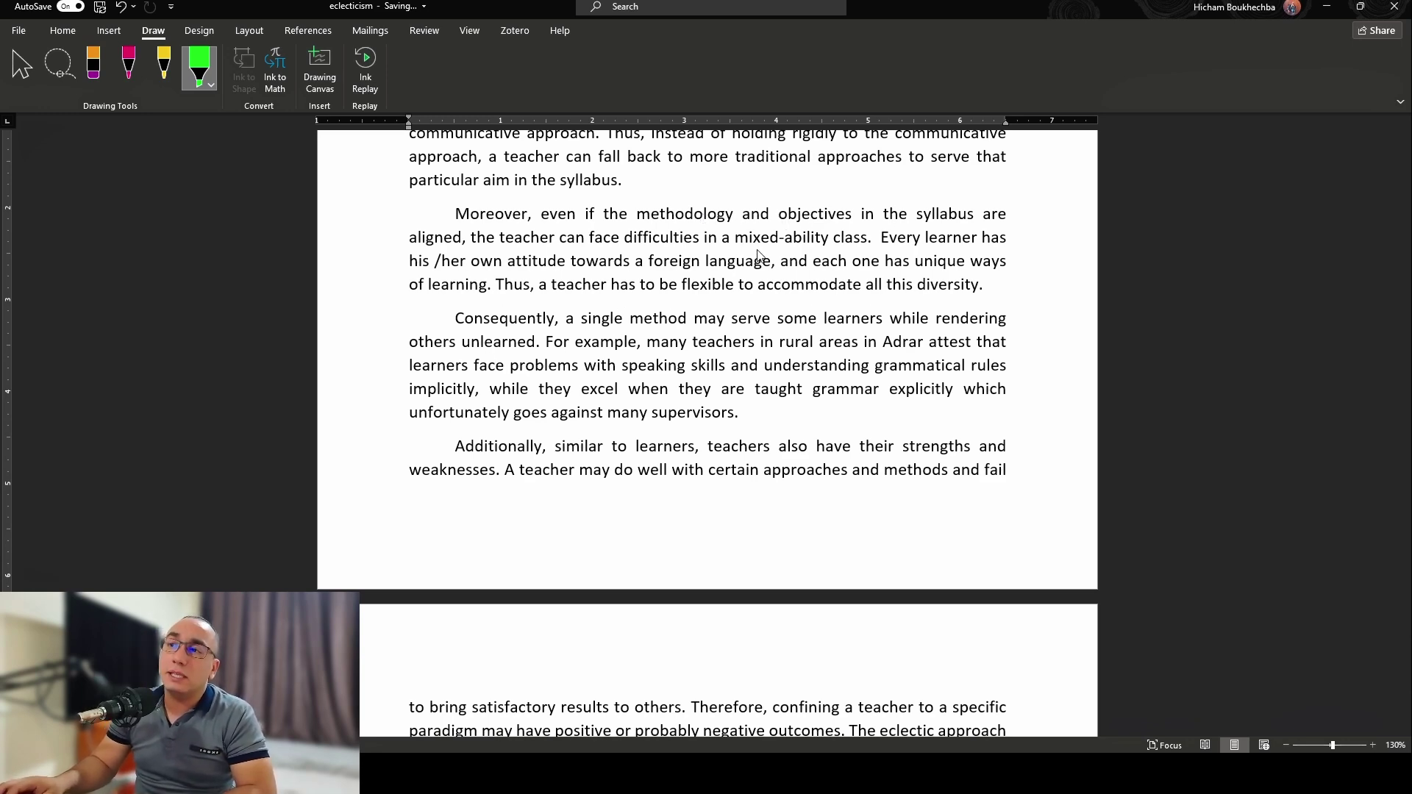
scroll(728, 309, up, 3)
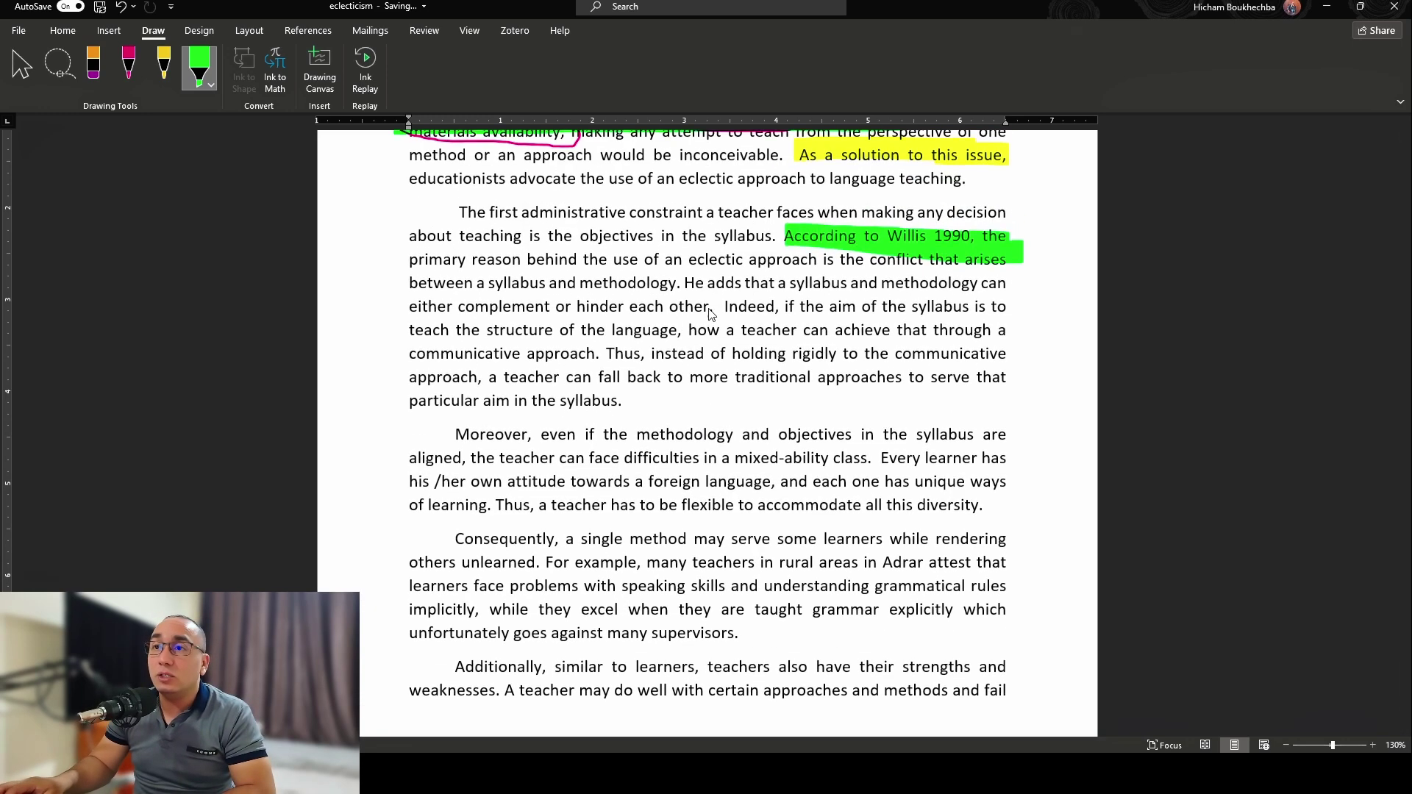
scroll(593, 344, up, 1)
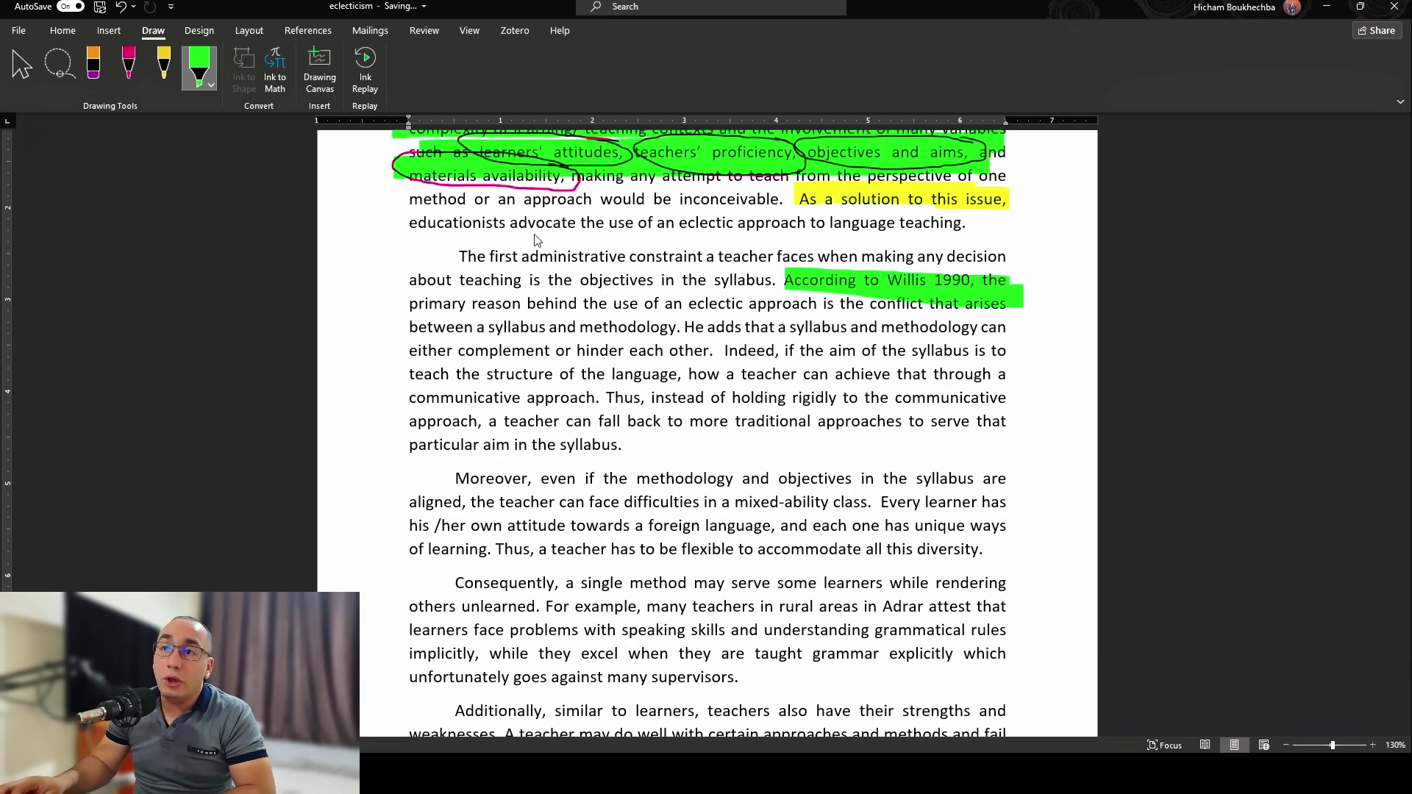
scroll(502, 399, down, 1)
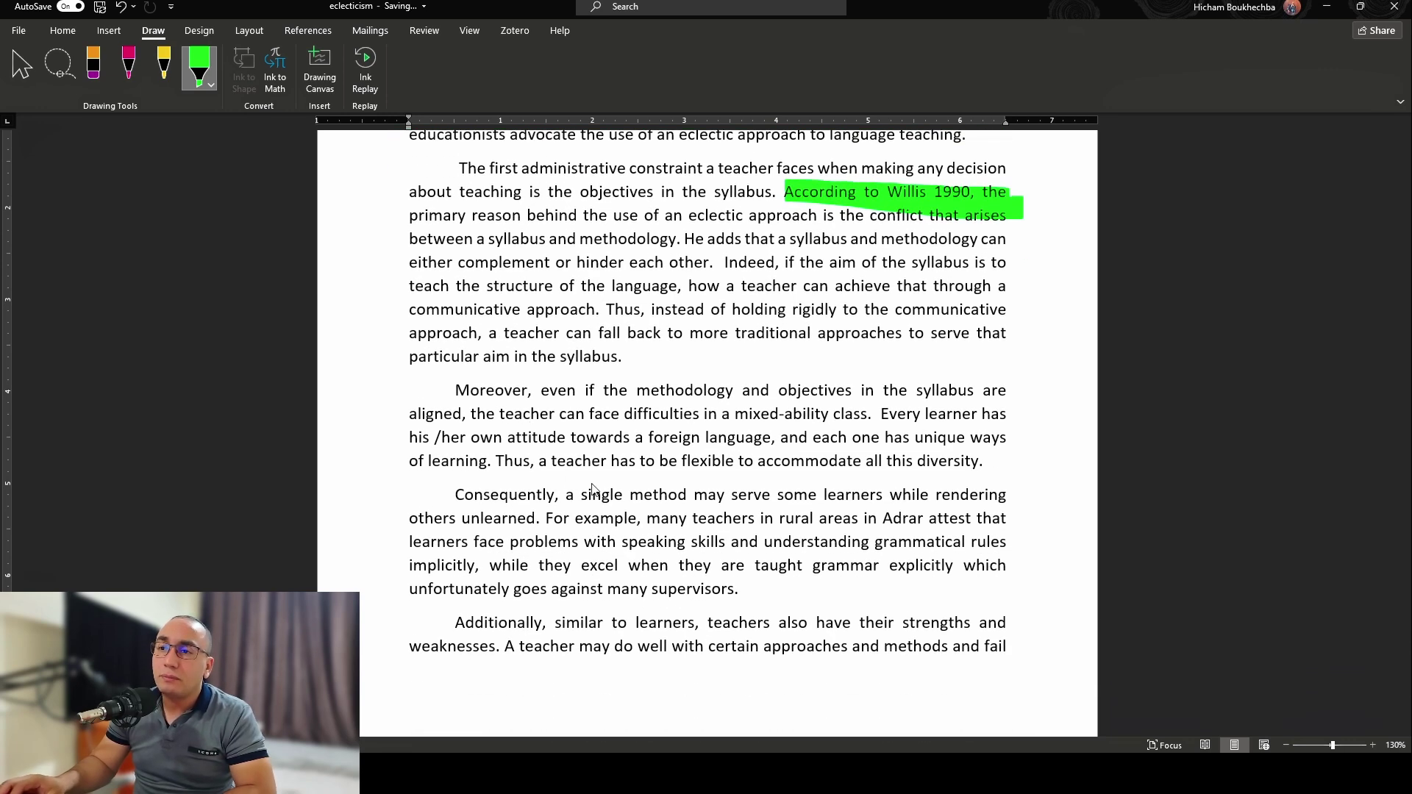
scroll(615, 494, down, 1)
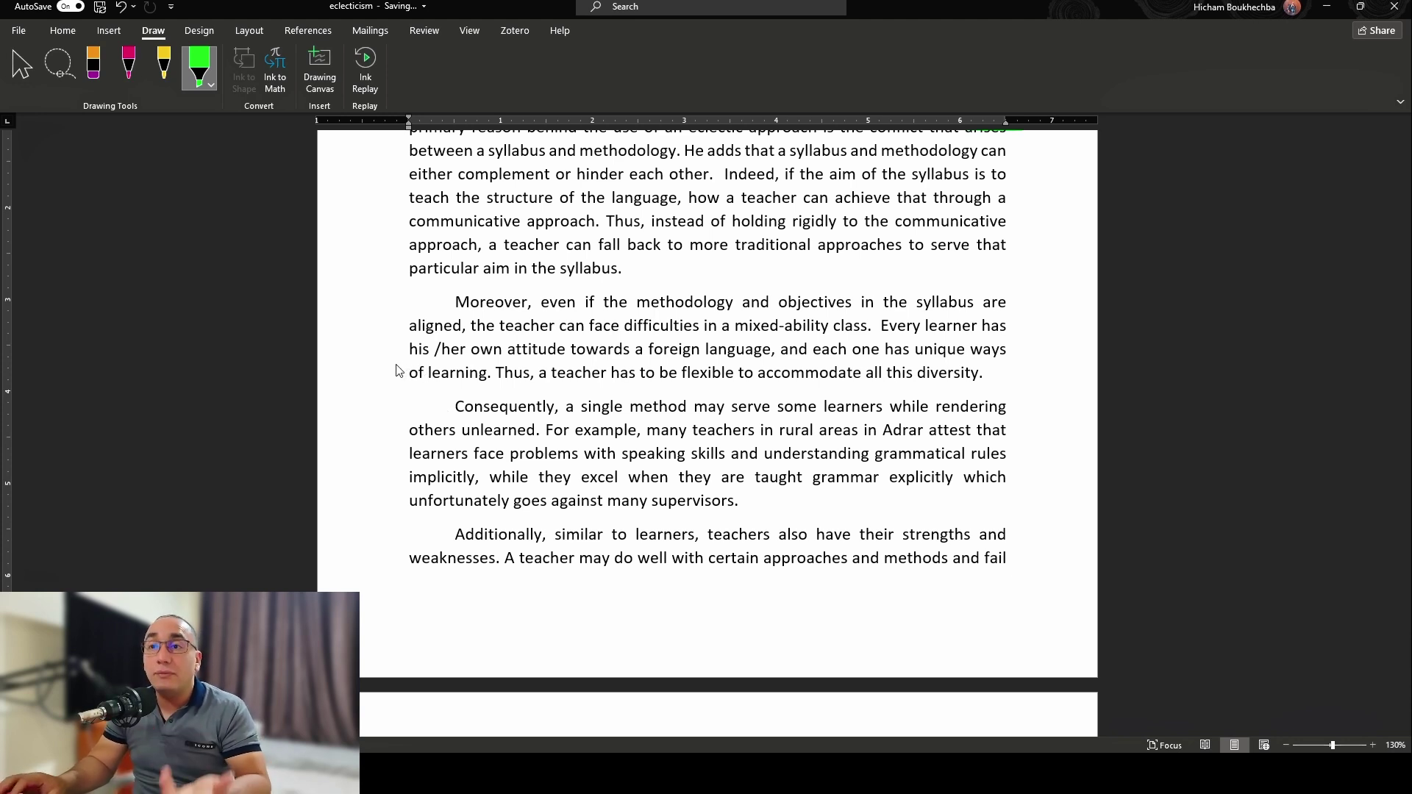
- Draw a green ink ellipse around the mixed-ability paragraph beginning 'Moreover'
mouse_move(423, 289)
mouse_down()
mouse_move(718, 285)
mouse_move(1048, 350)
mouse_move(633, 381)
mouse_move(458, 307)
mouse_up()
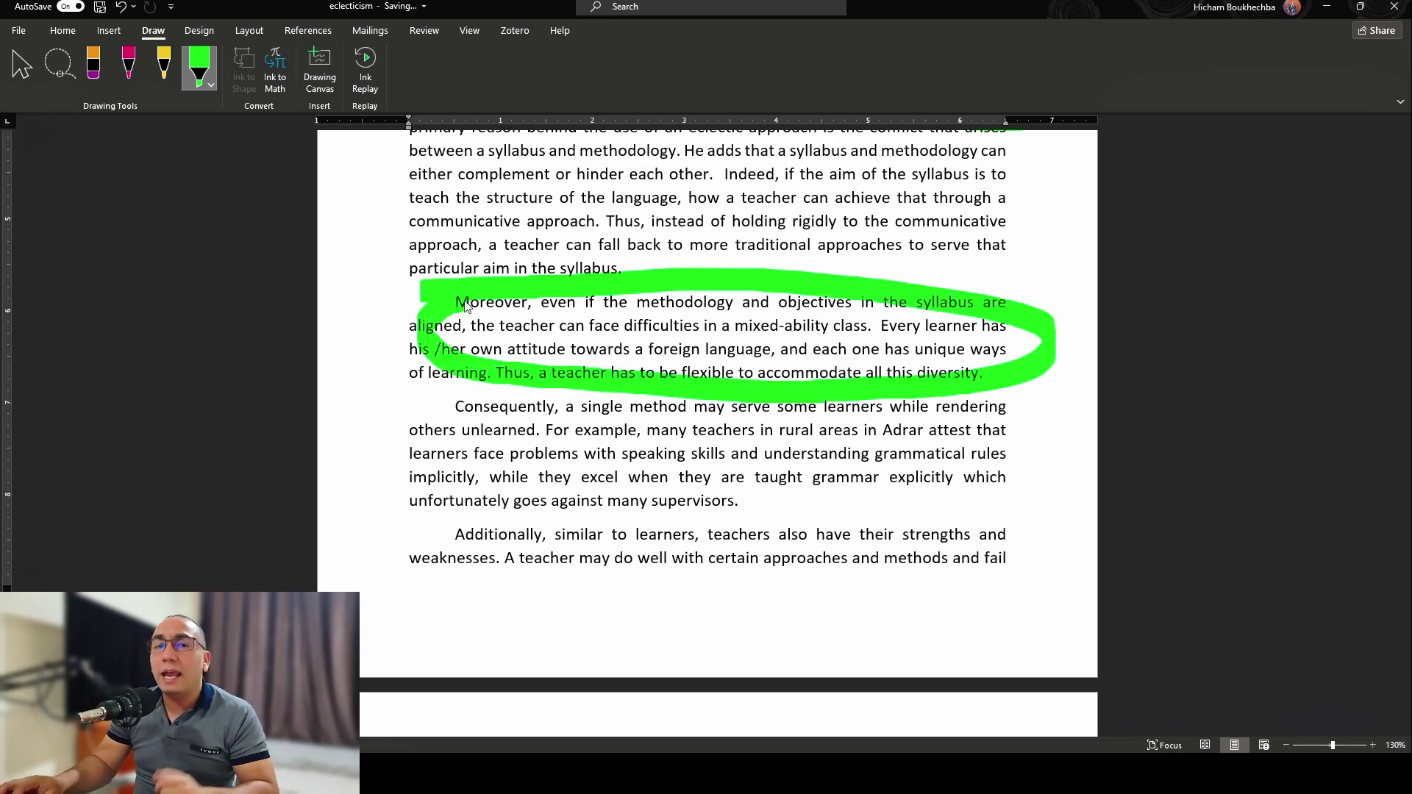
scroll(476, 389, down, 2)
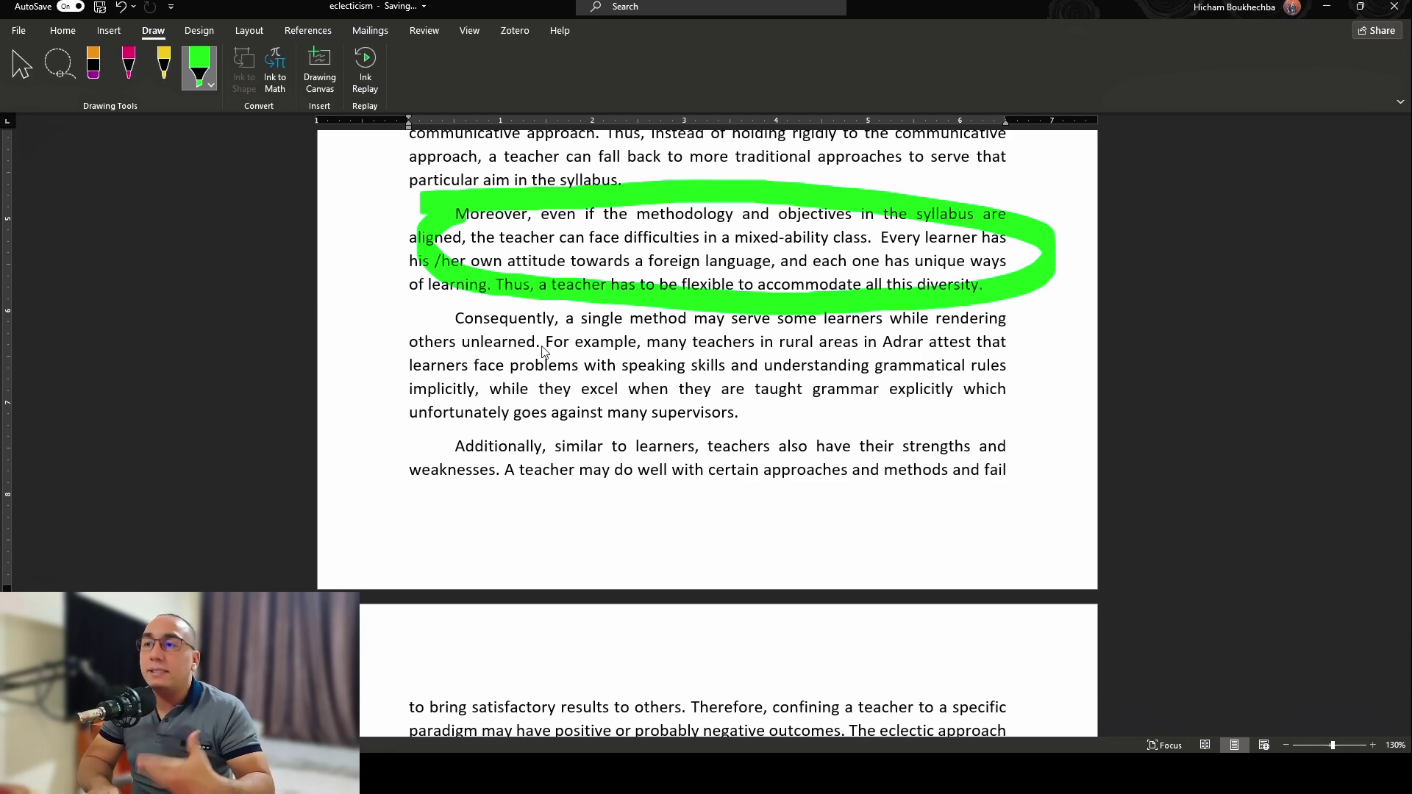
scroll(511, 382, down, 1)
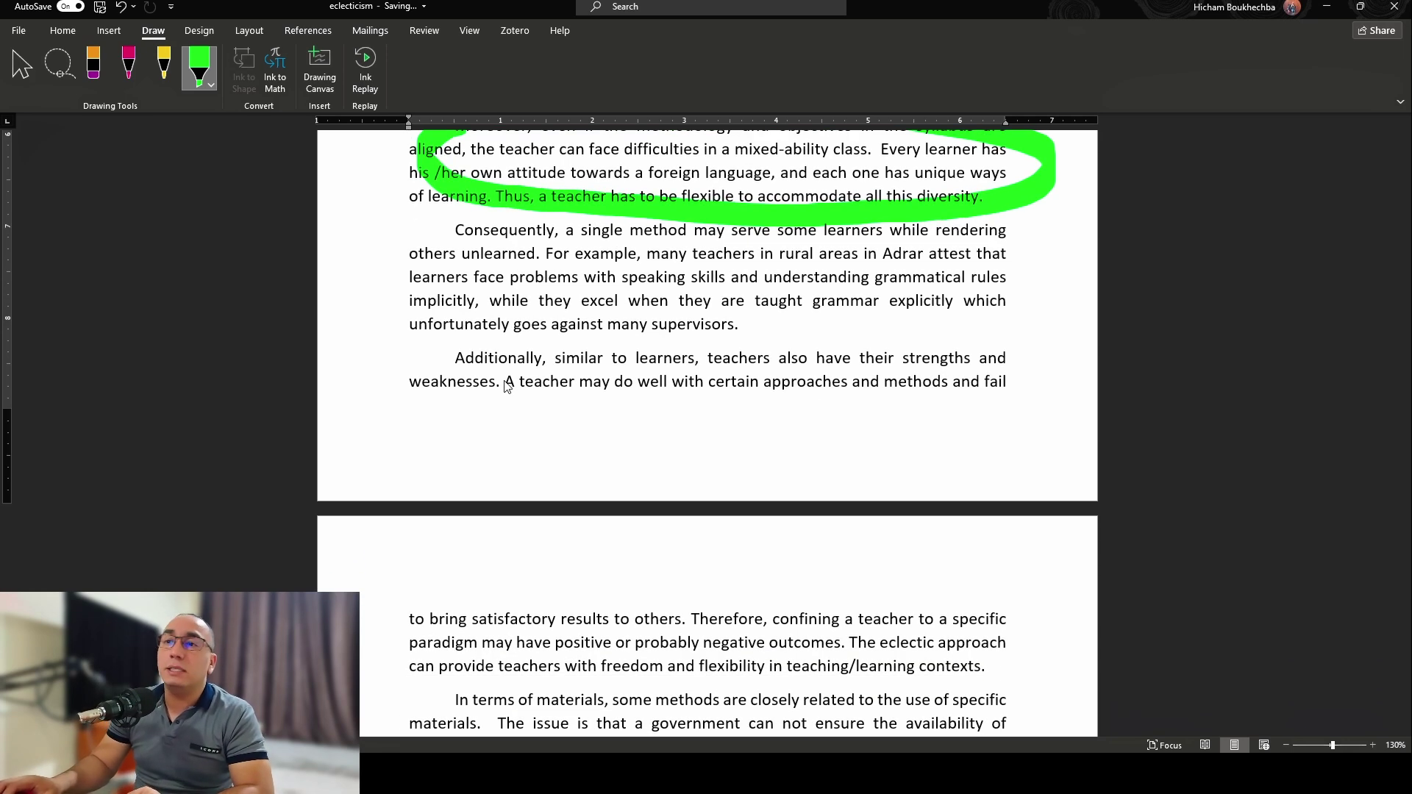
scroll(507, 386, down, 1)
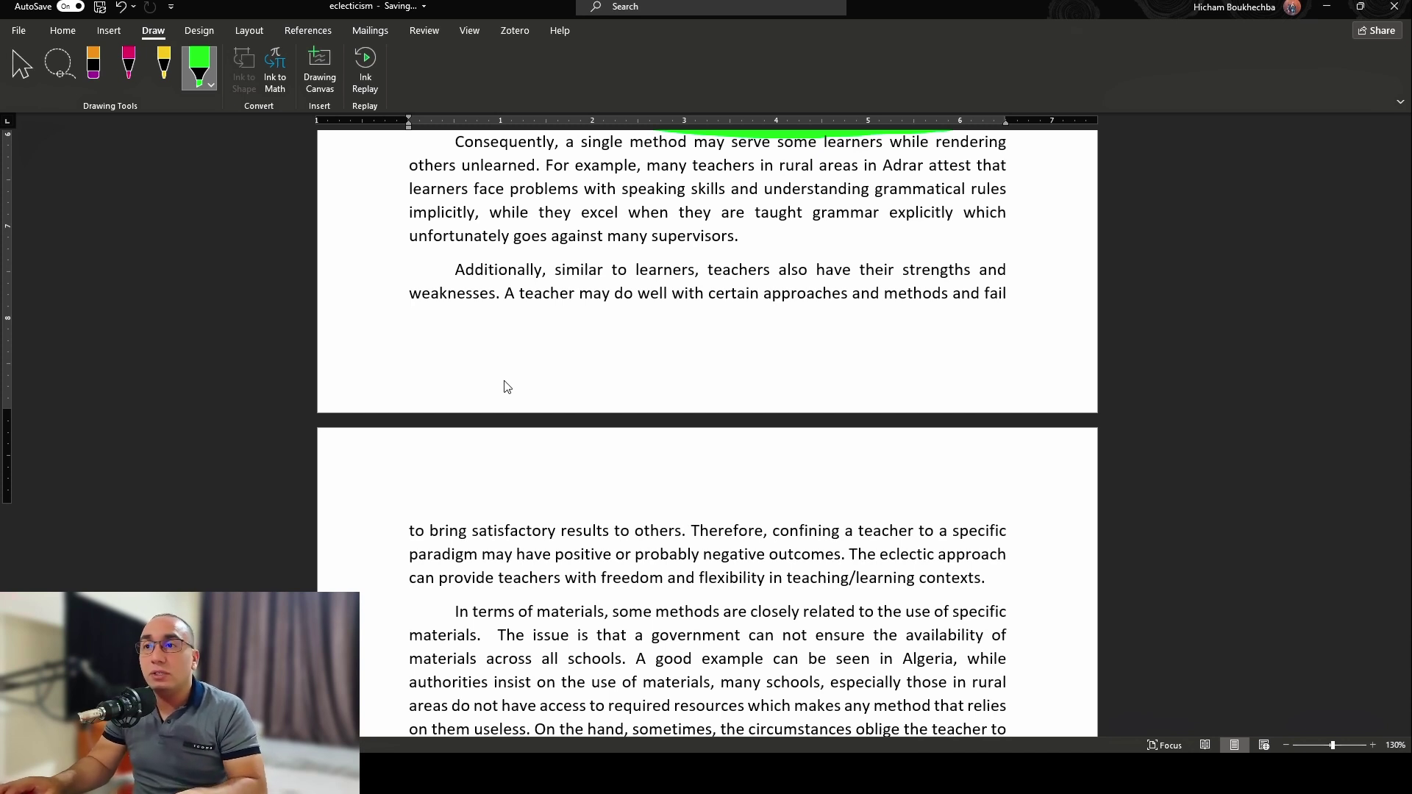
- Insert a page break before 'Additionally' so that paragraph starts on a new page
click(65, 33)
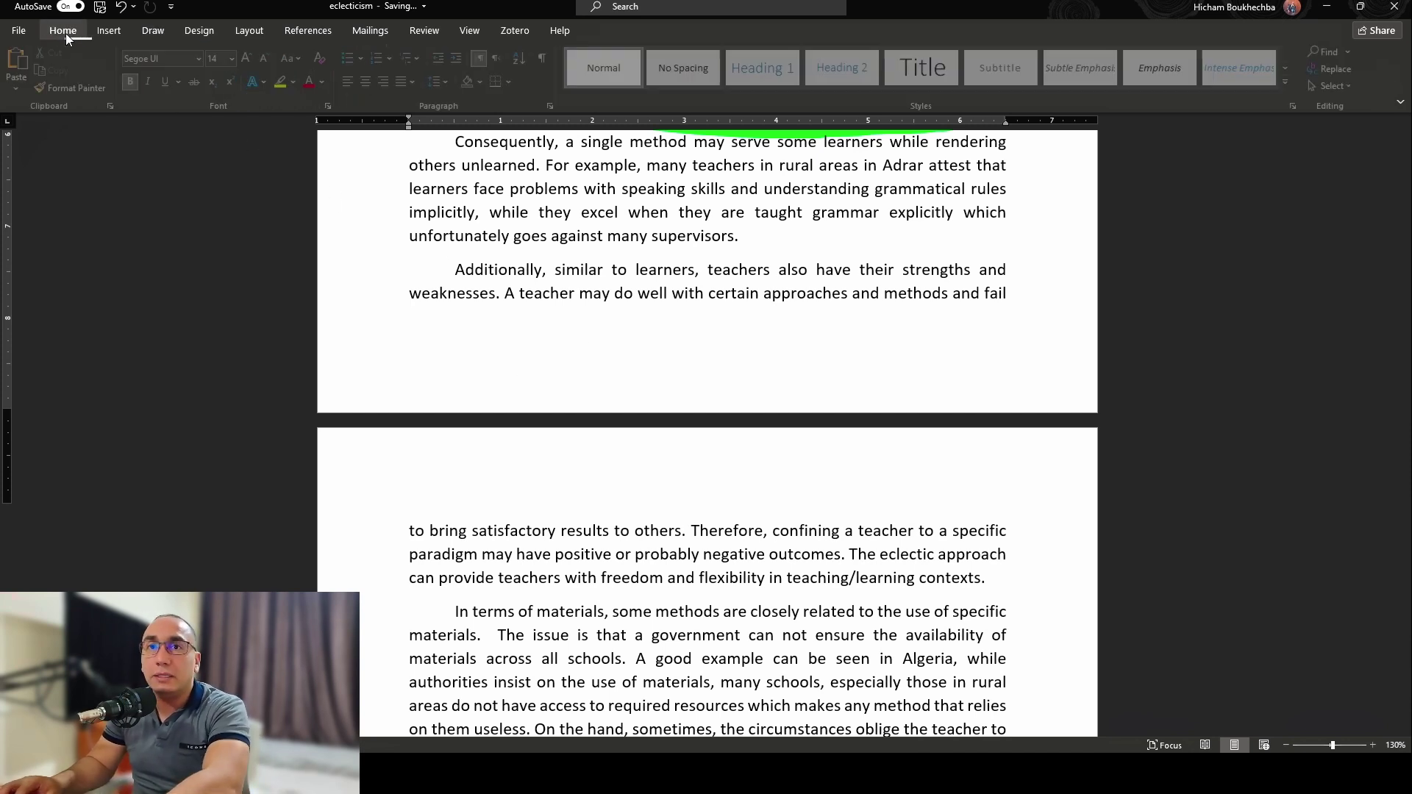
click(464, 272)
click(459, 273)
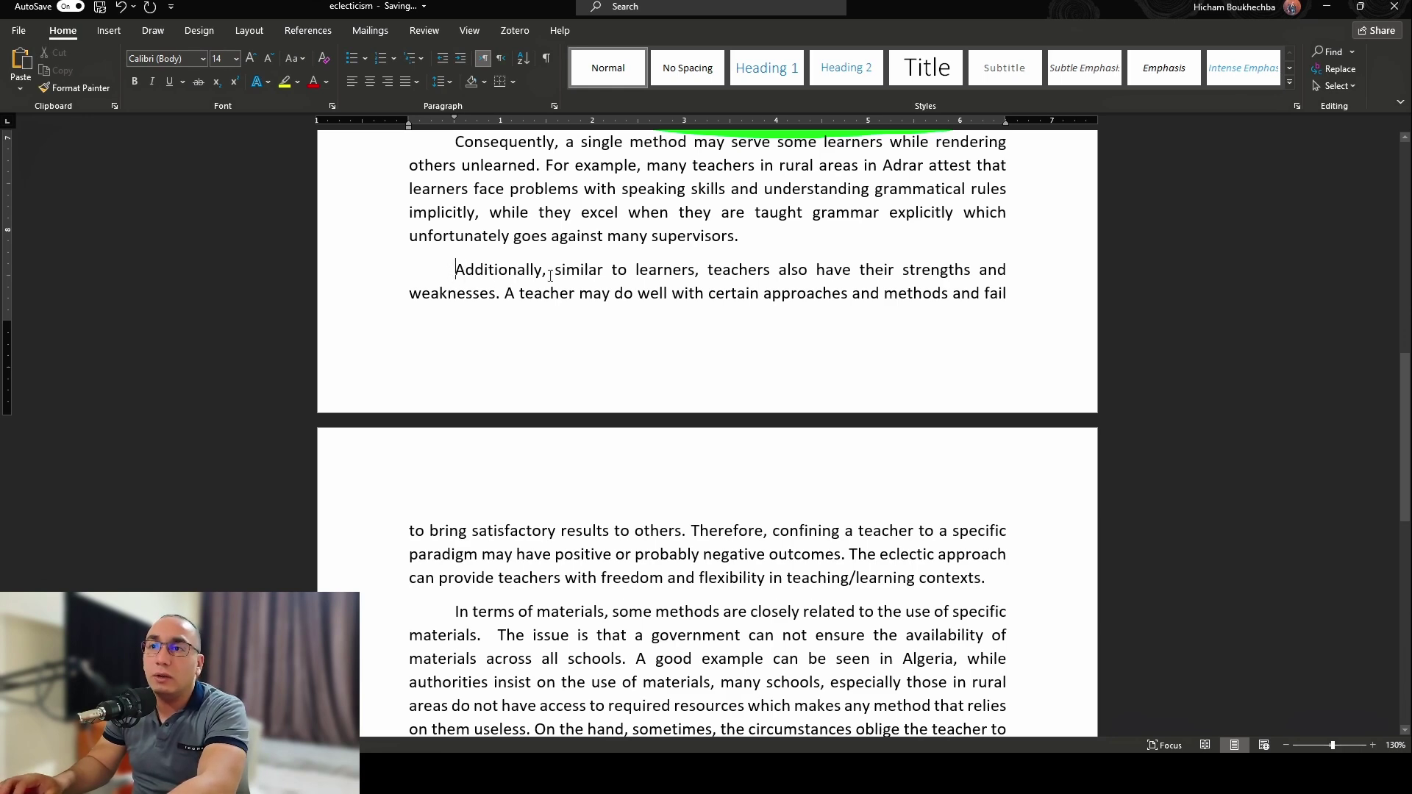
key(ctrl+Return)
scroll(706, 433, down, 4)
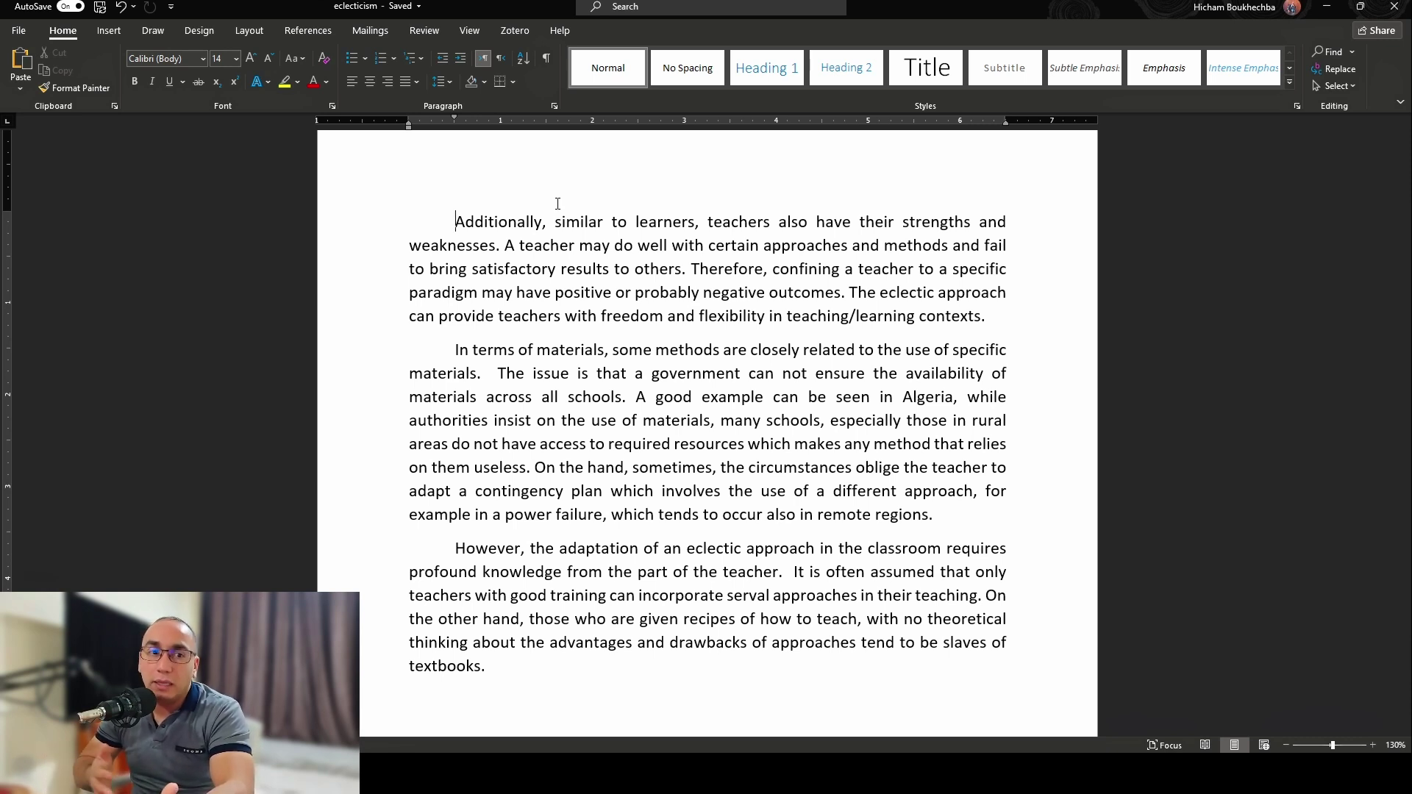
scroll(557, 204, down, 4)
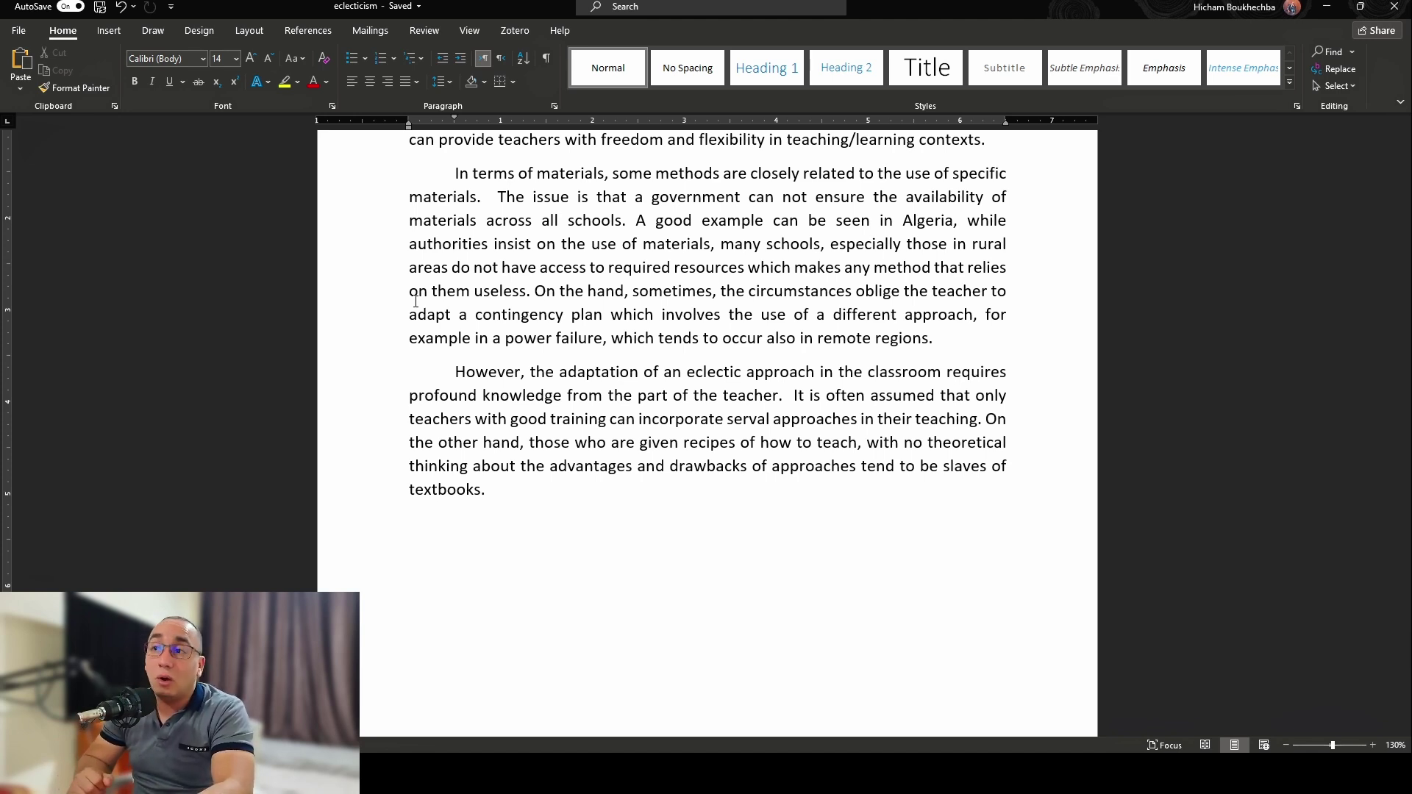
scroll(415, 302, down, 3)
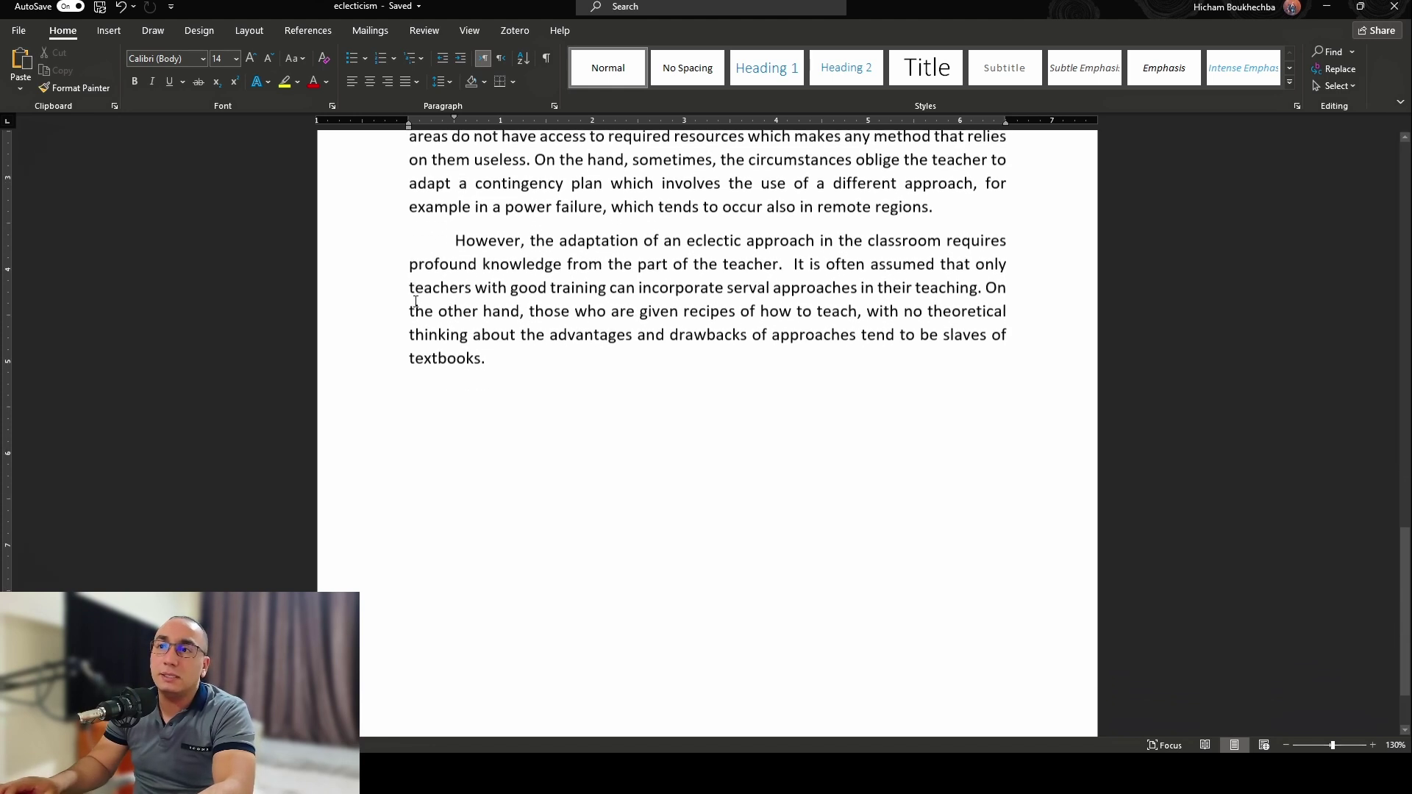